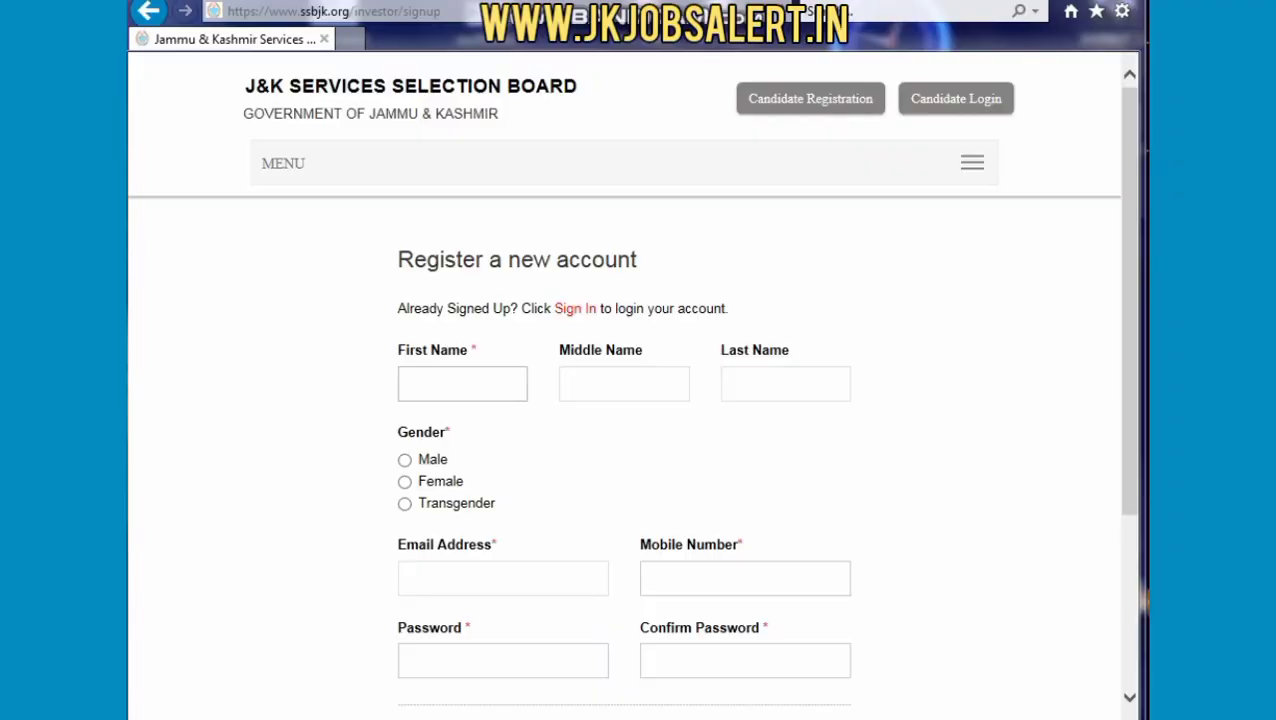
Open the candidate registration form, go through the name fields and set the gender to Transgender.
left_click(810, 99)
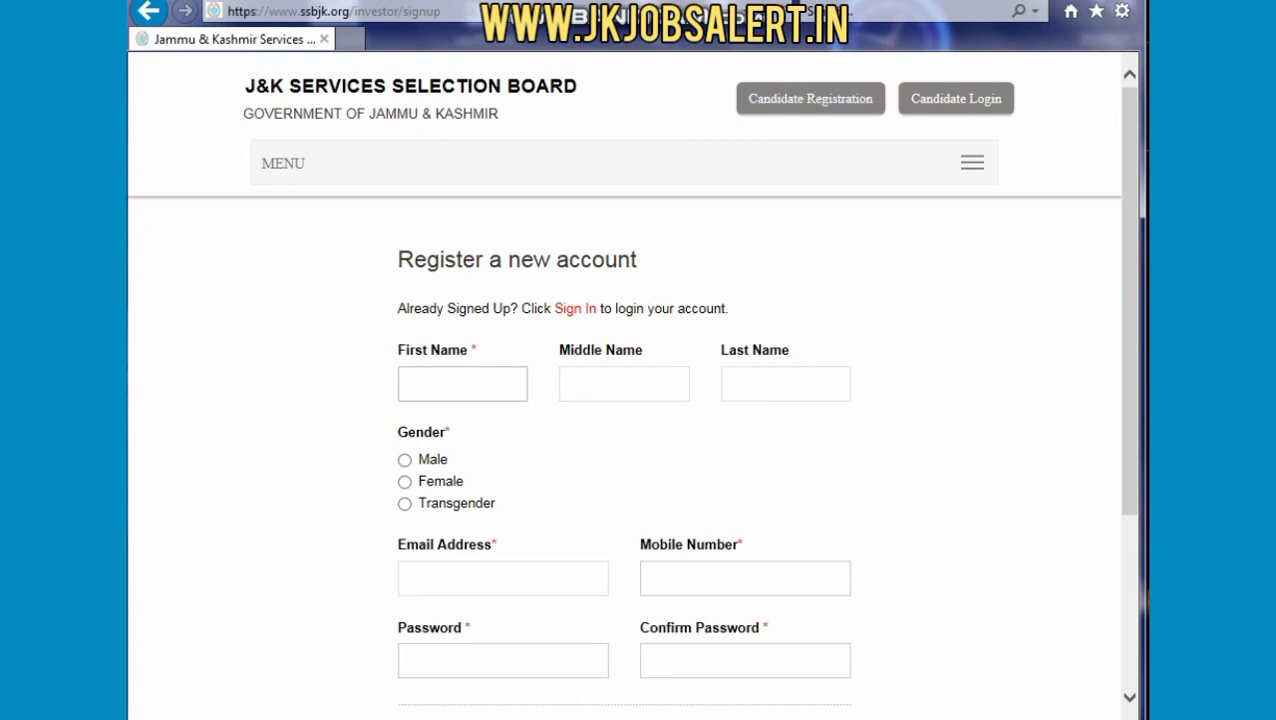
left_click(624, 384)
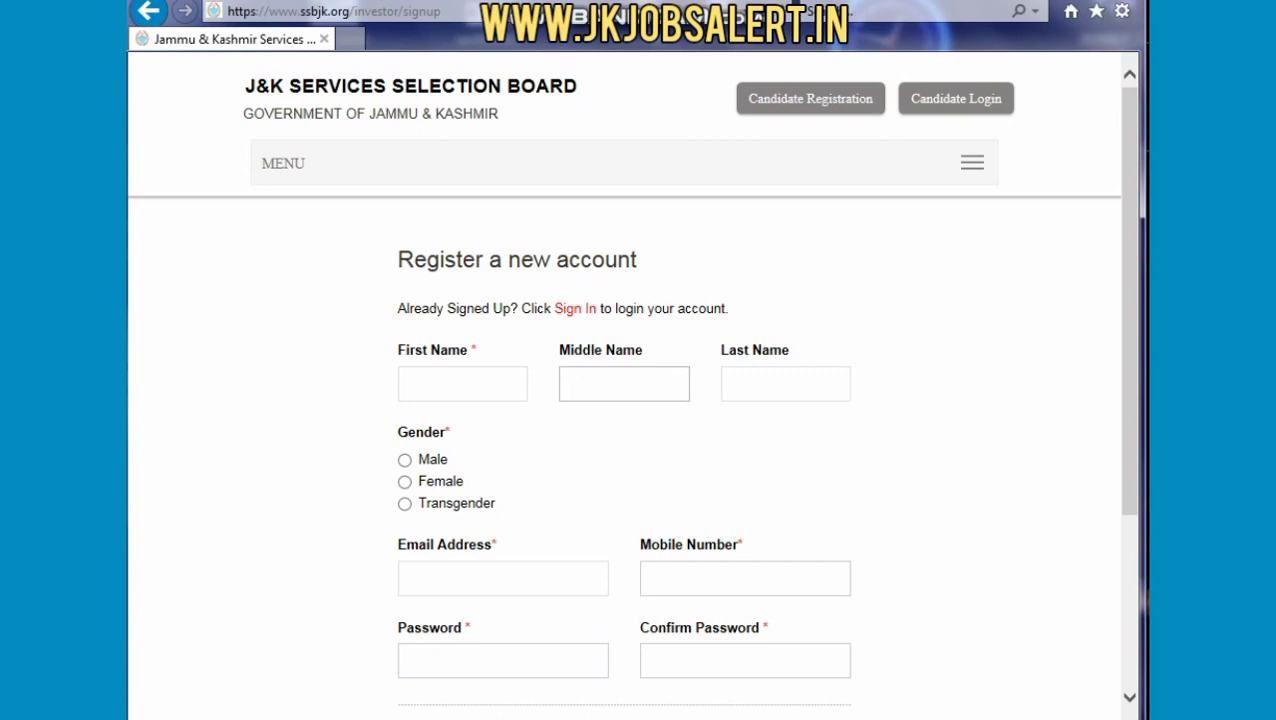
left_click(785, 384)
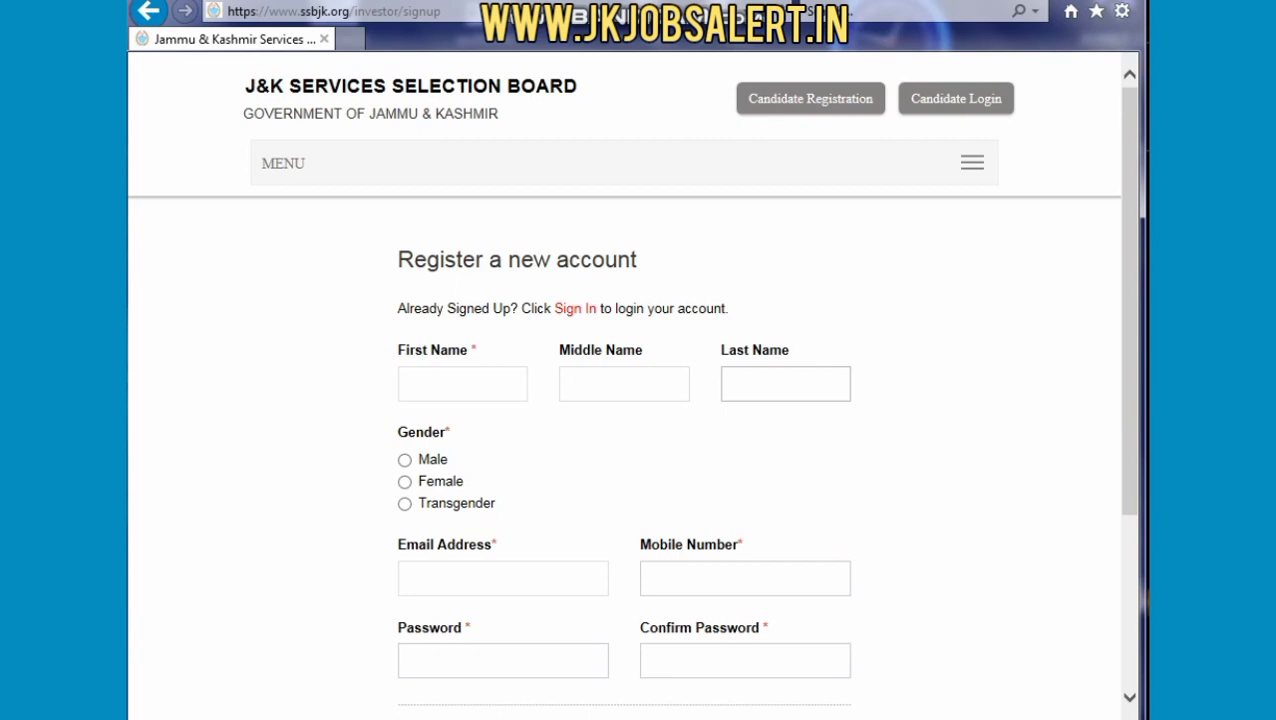
left_click(404, 460)
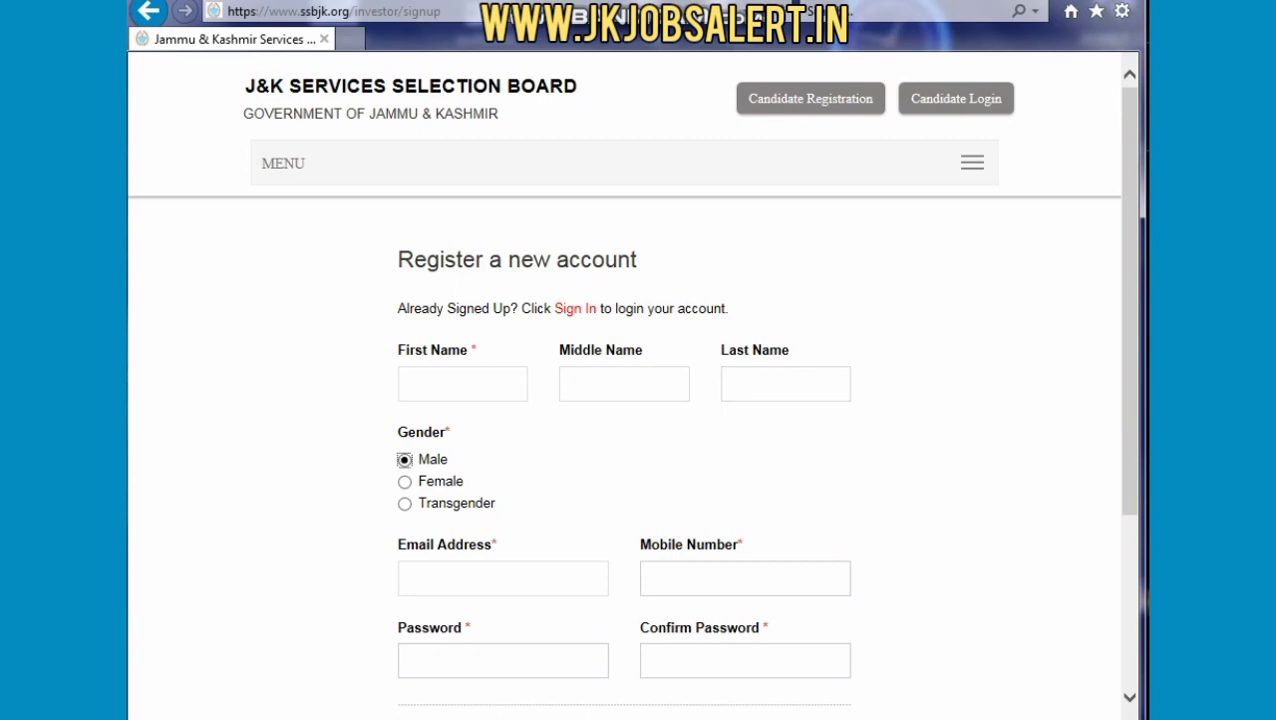
left_click(404, 482)
left_click(404, 504)
Examine the email, mobile number, password and confirm password fields down to the end of the registration form.
left_click(503, 578)
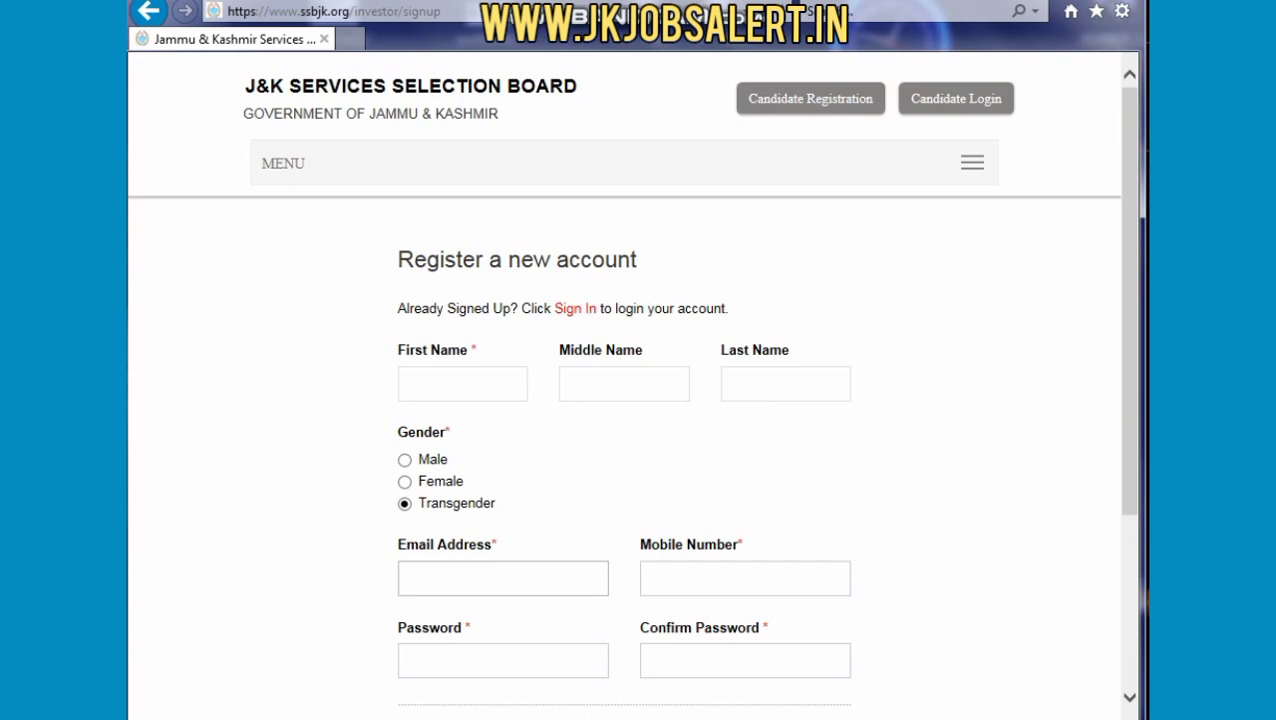
left_click(745, 578)
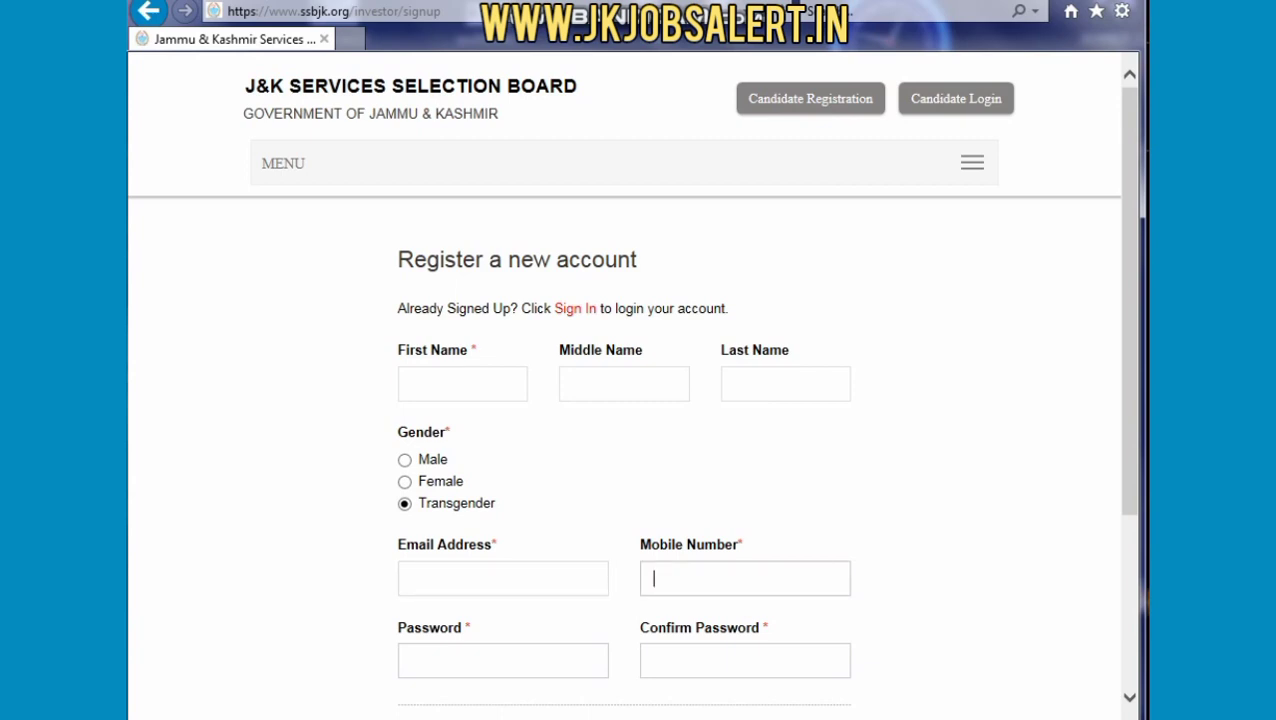
left_click(503, 661)
left_click(745, 661)
scroll(624, 400, "down", 2)
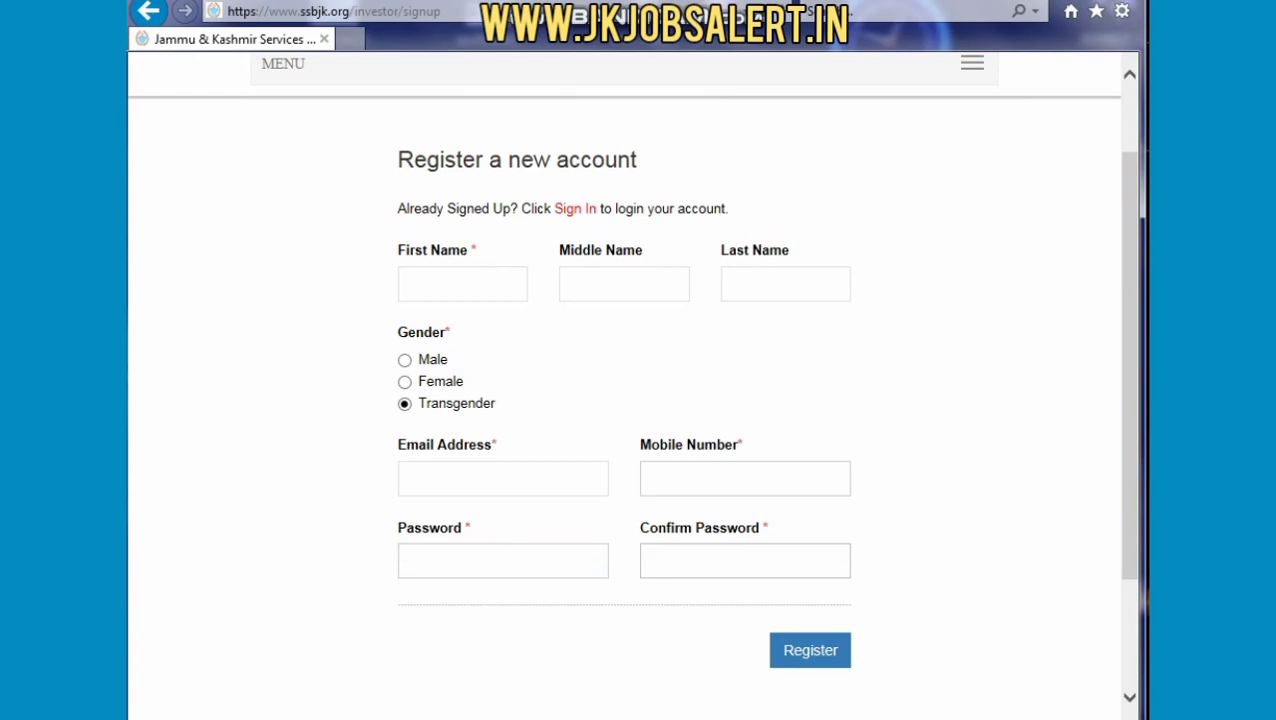
scroll(624, 384, "up", 2)
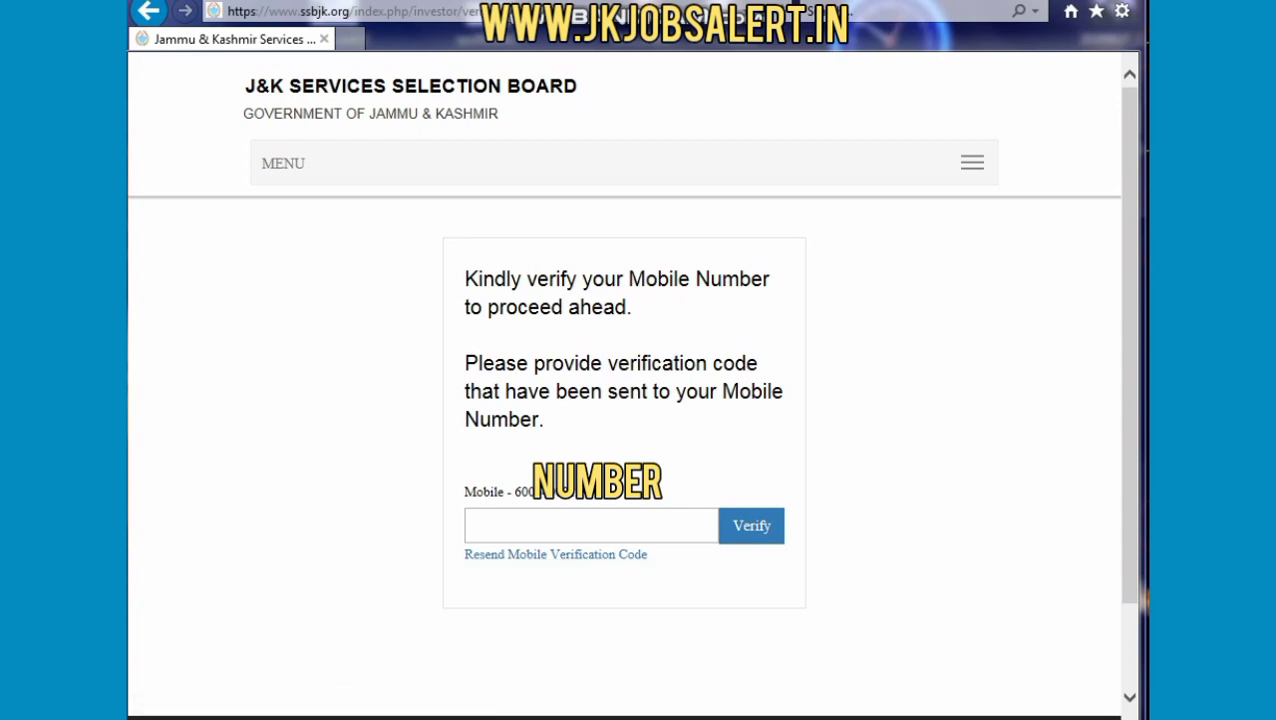
Go to the mobile verification code field, and start the application for the Class-IV appointment opening.
left_click(479, 526)
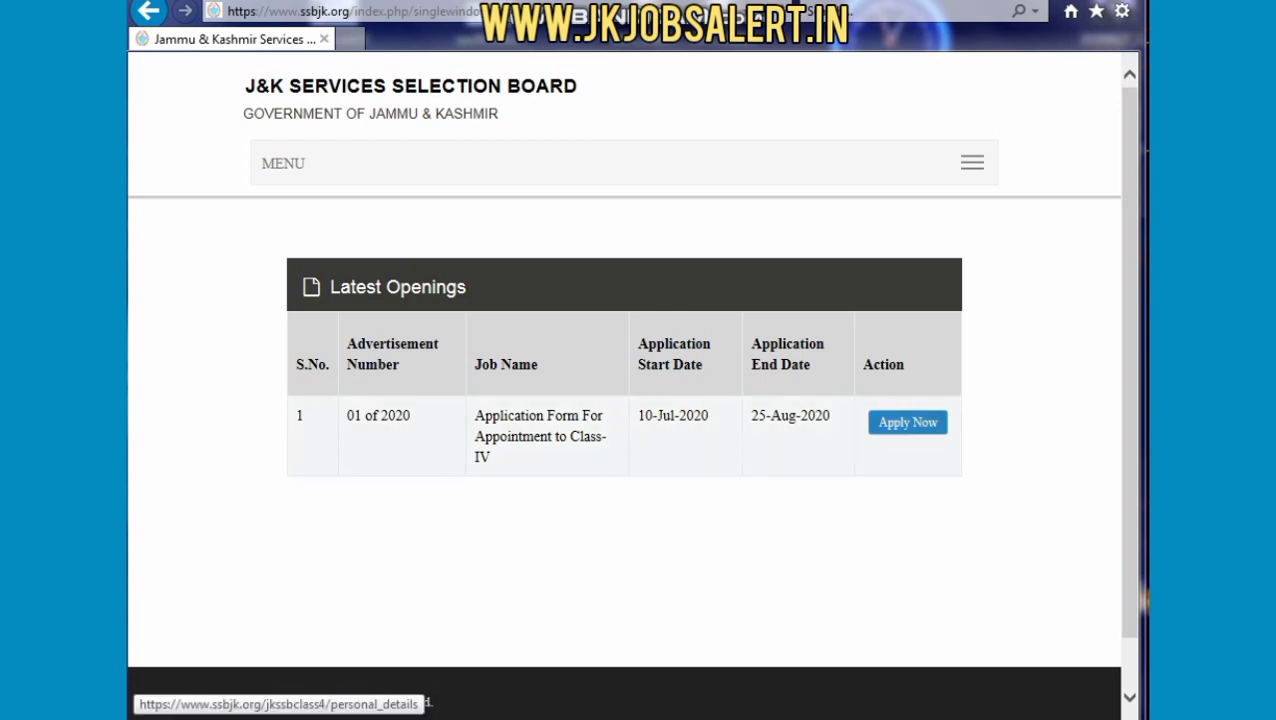
left_click(907, 422)
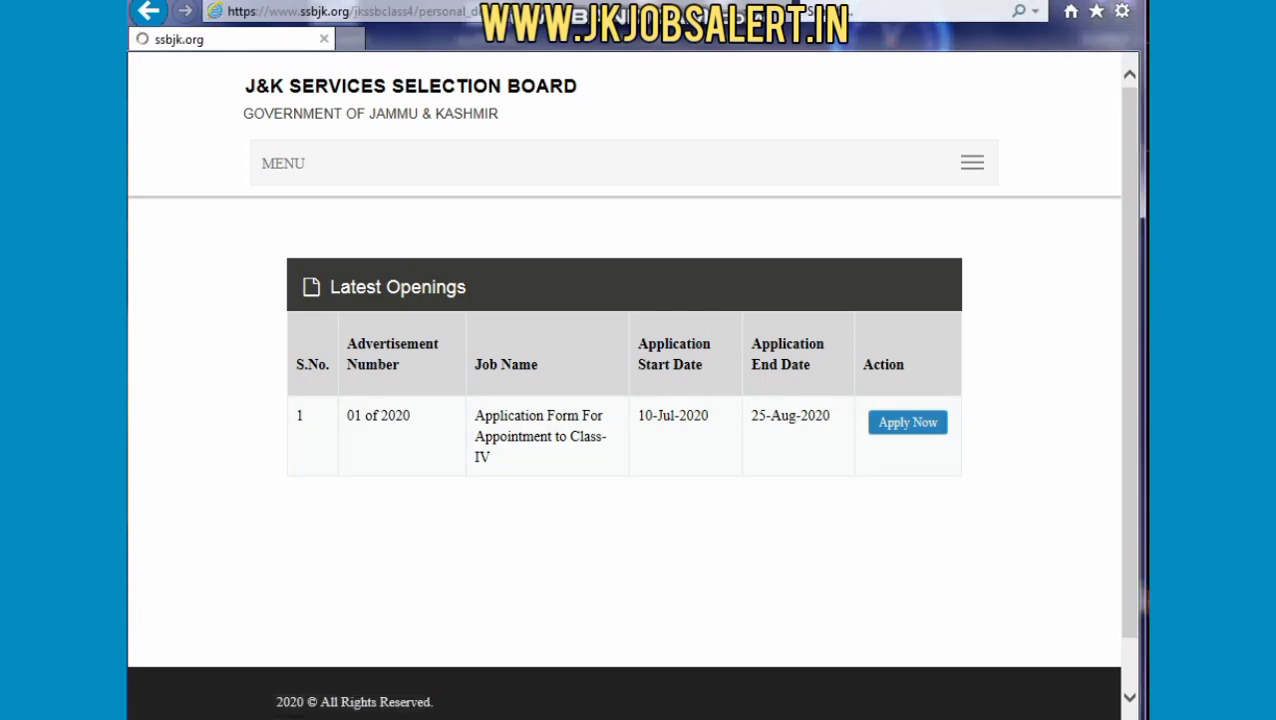
Examine the personal details form, including the father's name and mother's name fields.
scroll(624, 400, "down", 8)
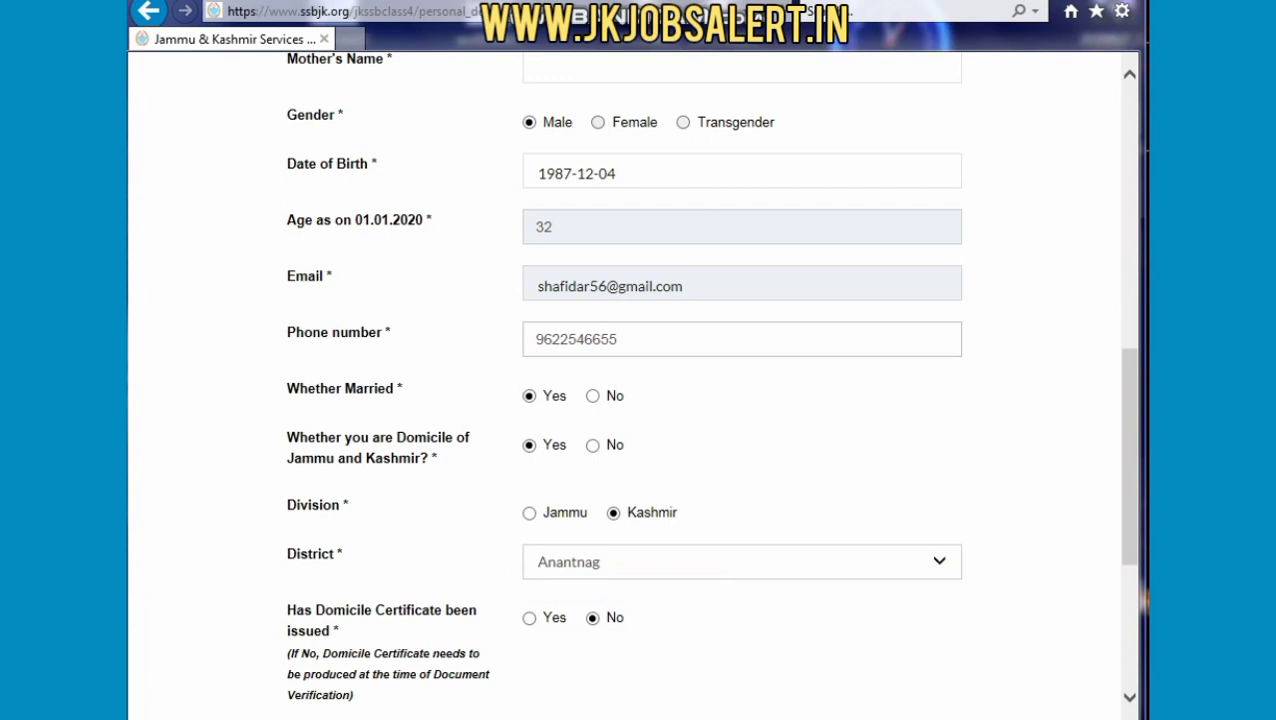
left_click_drag(1129, 456, 1129, 433)
left_click(741, 82)
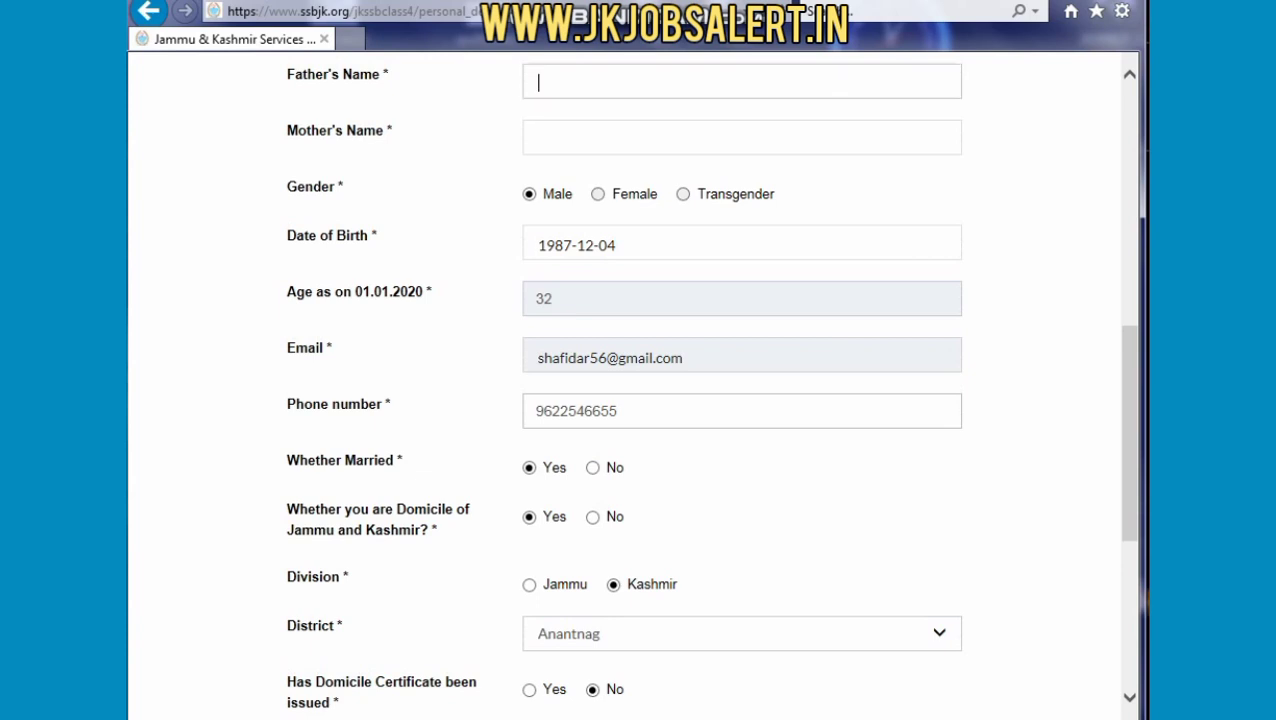
left_click(741, 138)
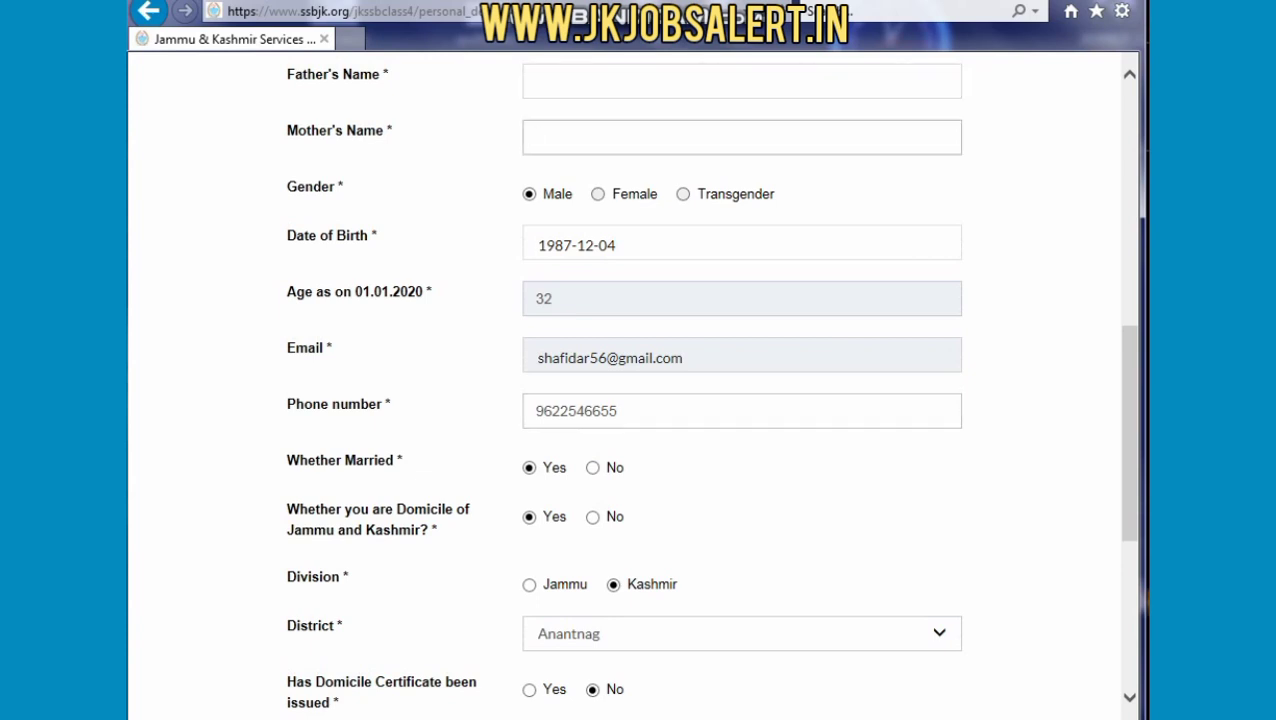
Clear the date of birth in the personal details form.
left_click(741, 243)
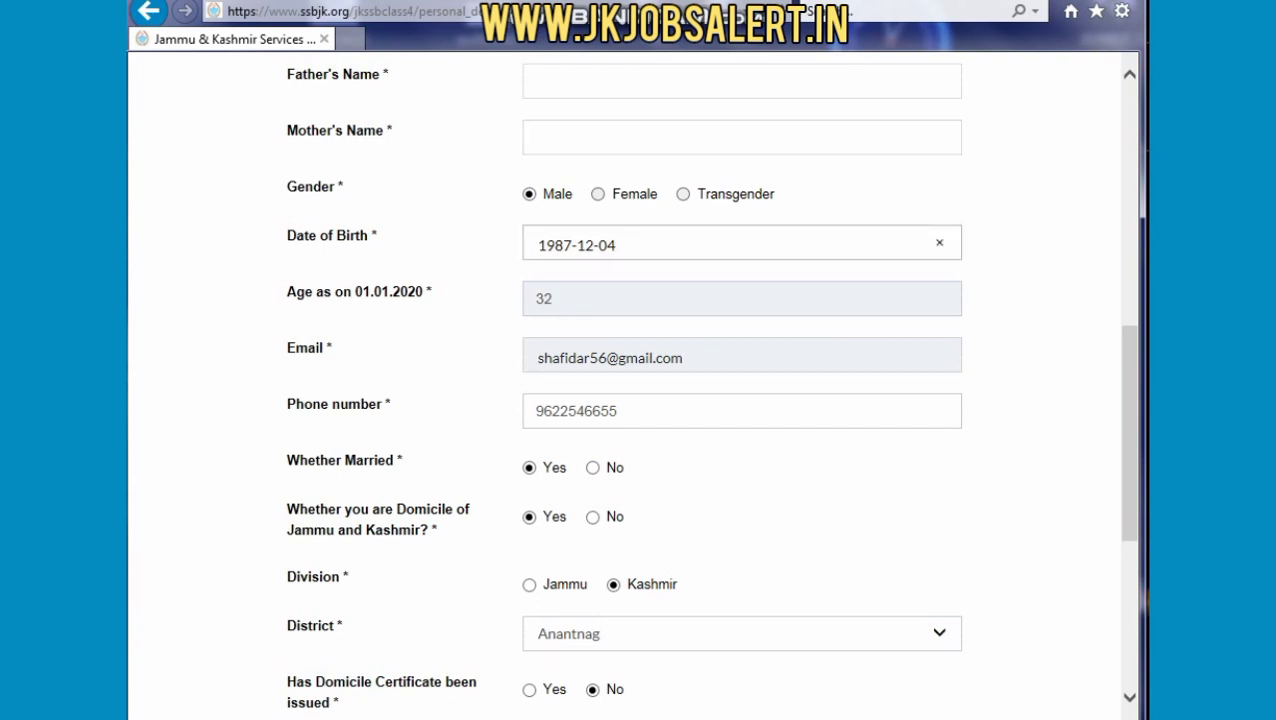
key("BackSpace")
key("BackSpace")
key("BackSpace")
key("BackSpace")
key("BackSpace")
key("BackSpace")
key("BackSpace")
key("BackSpace")
key("BackSpace")
key("BackSpace")
Check the Yes option for an issued domicile certificate, set it back to No, and save the personal details.
scroll(633, 385, "down", 1)
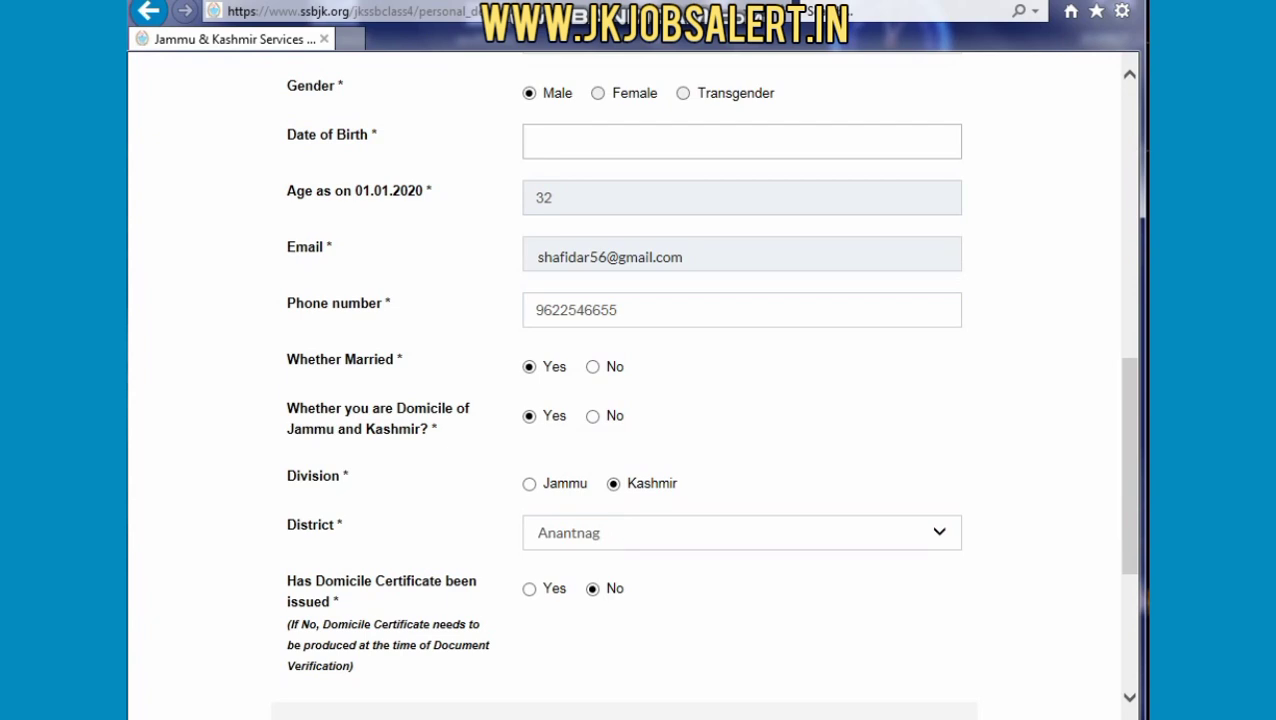
scroll(630, 400, "down", 1)
scroll(630, 400, "down", 2)
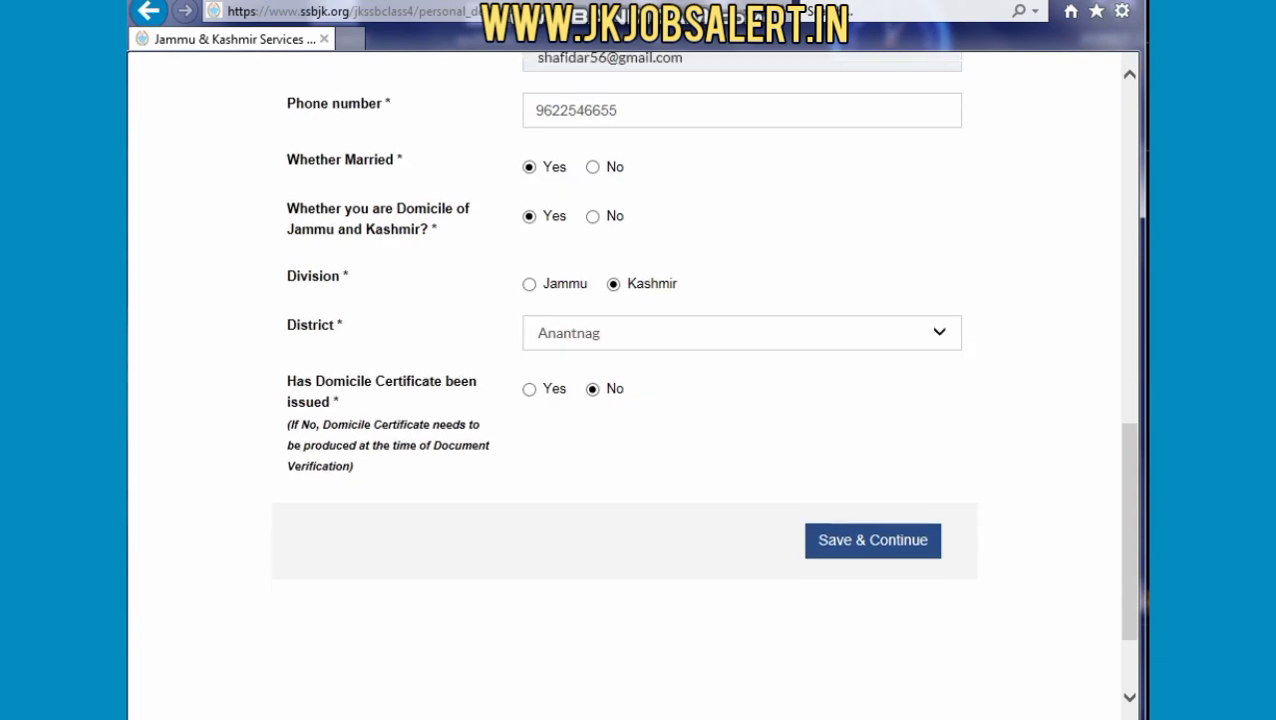
scroll(630, 400, "down", 1)
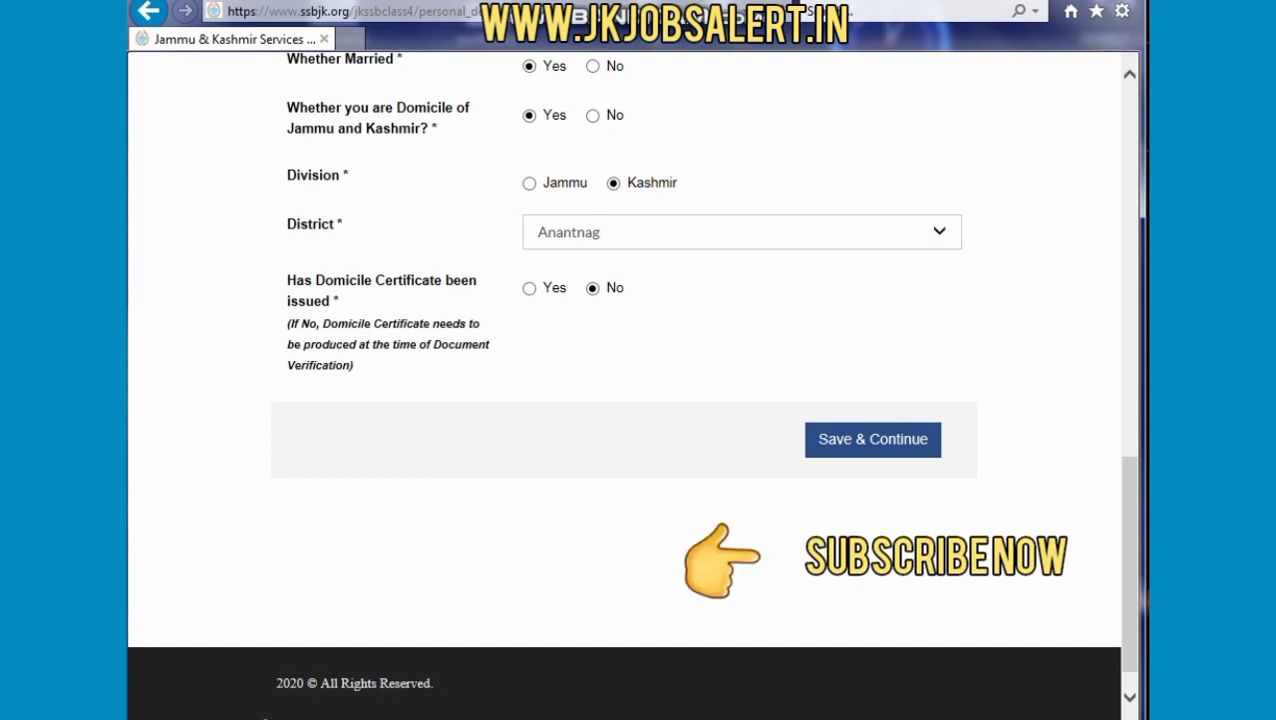
left_click(529, 288)
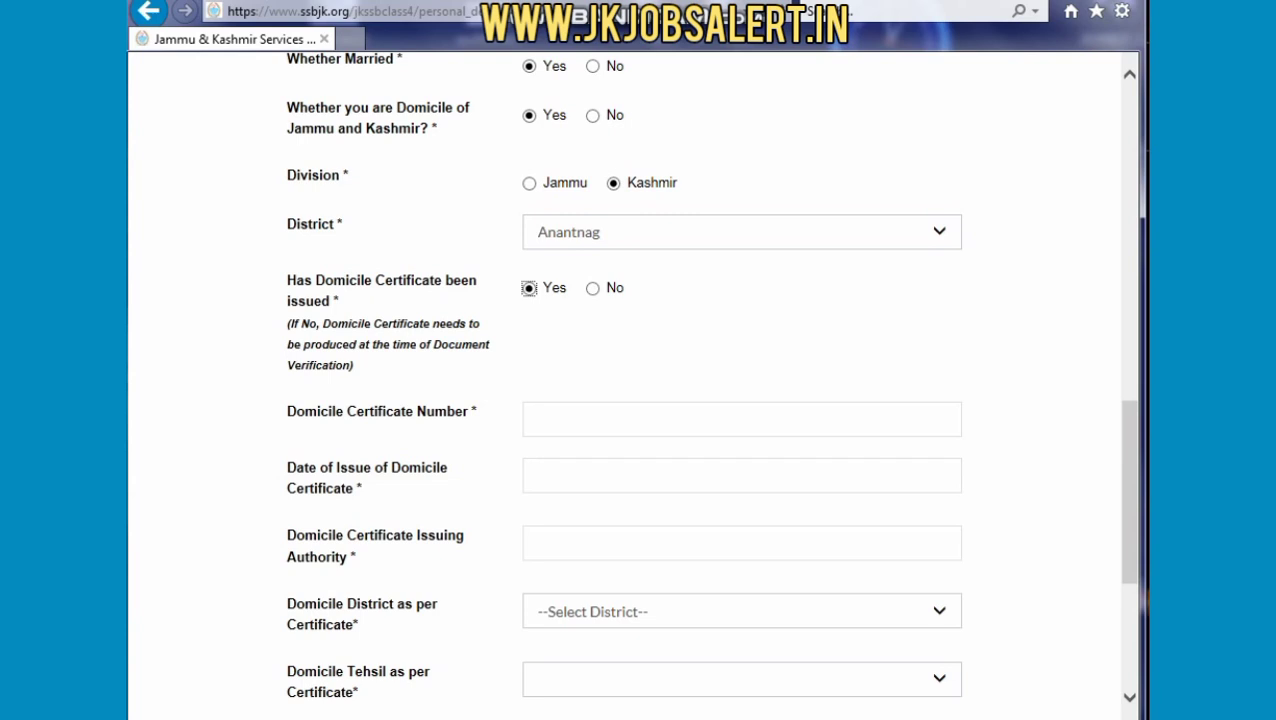
left_click(593, 288)
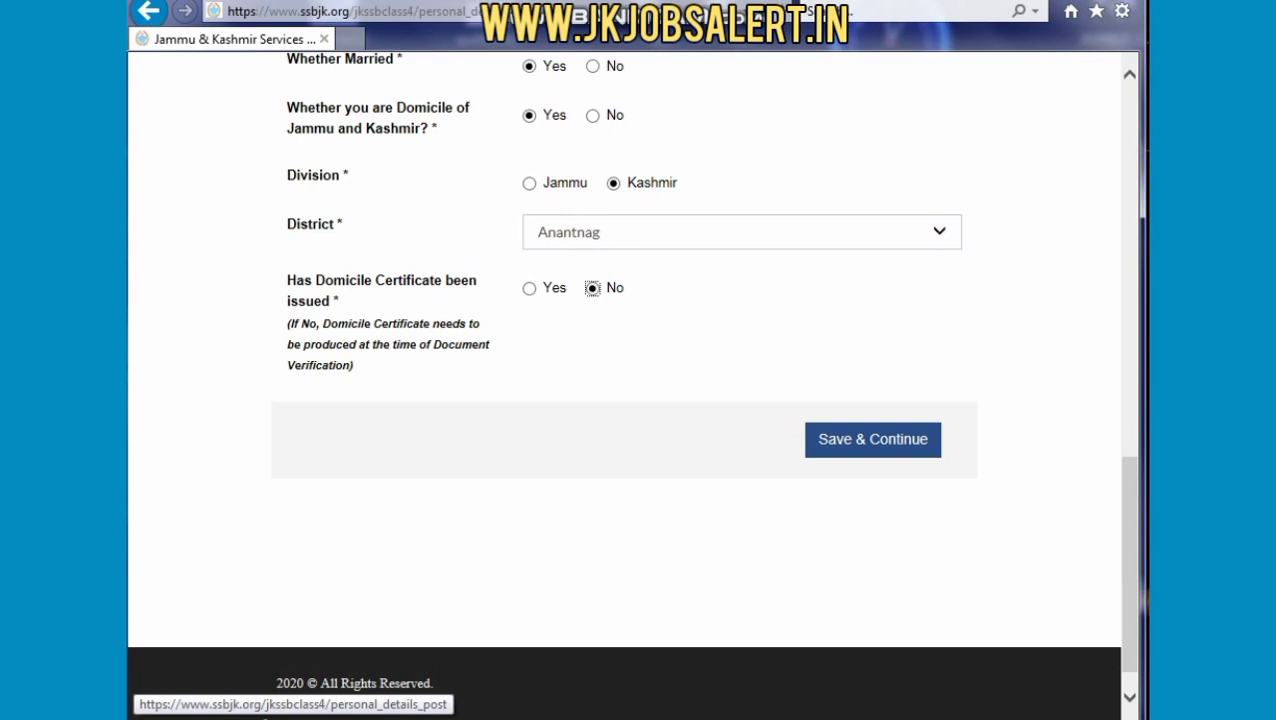
left_click(873, 439)
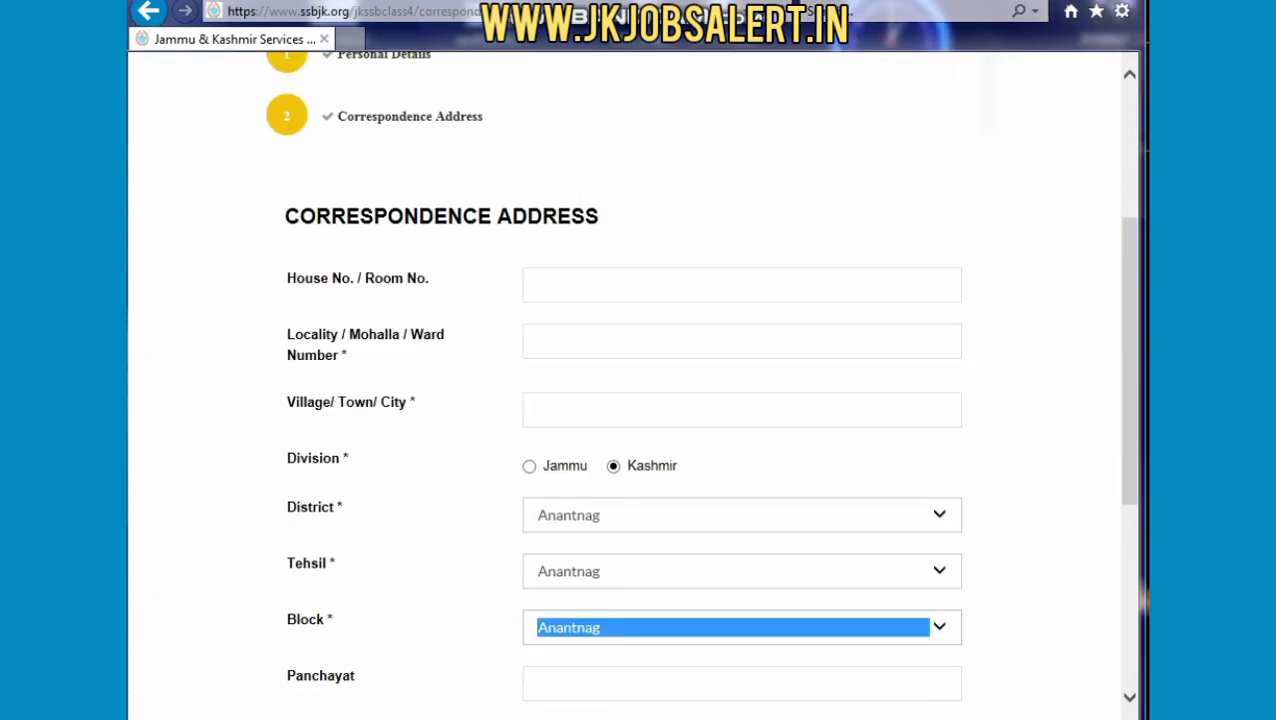
Go through the house number, locality and village/town/city fields of the correspondence address.
left_click(700, 285)
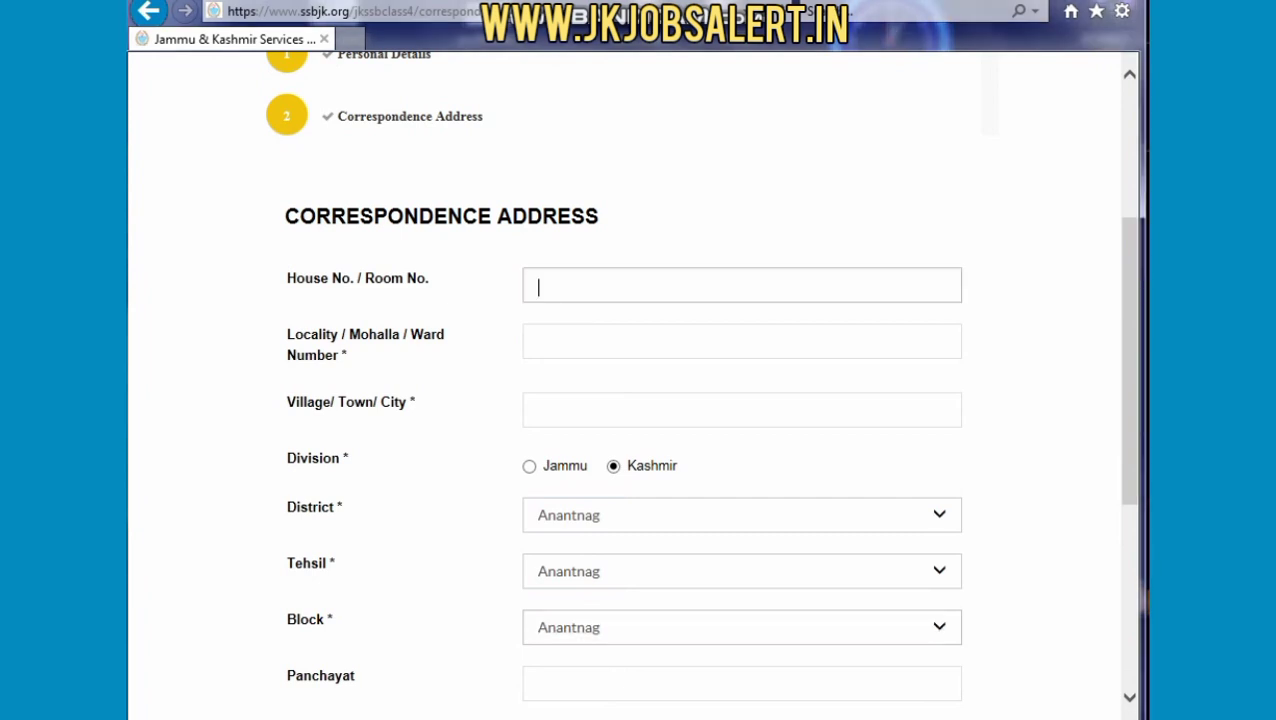
left_click(700, 341)
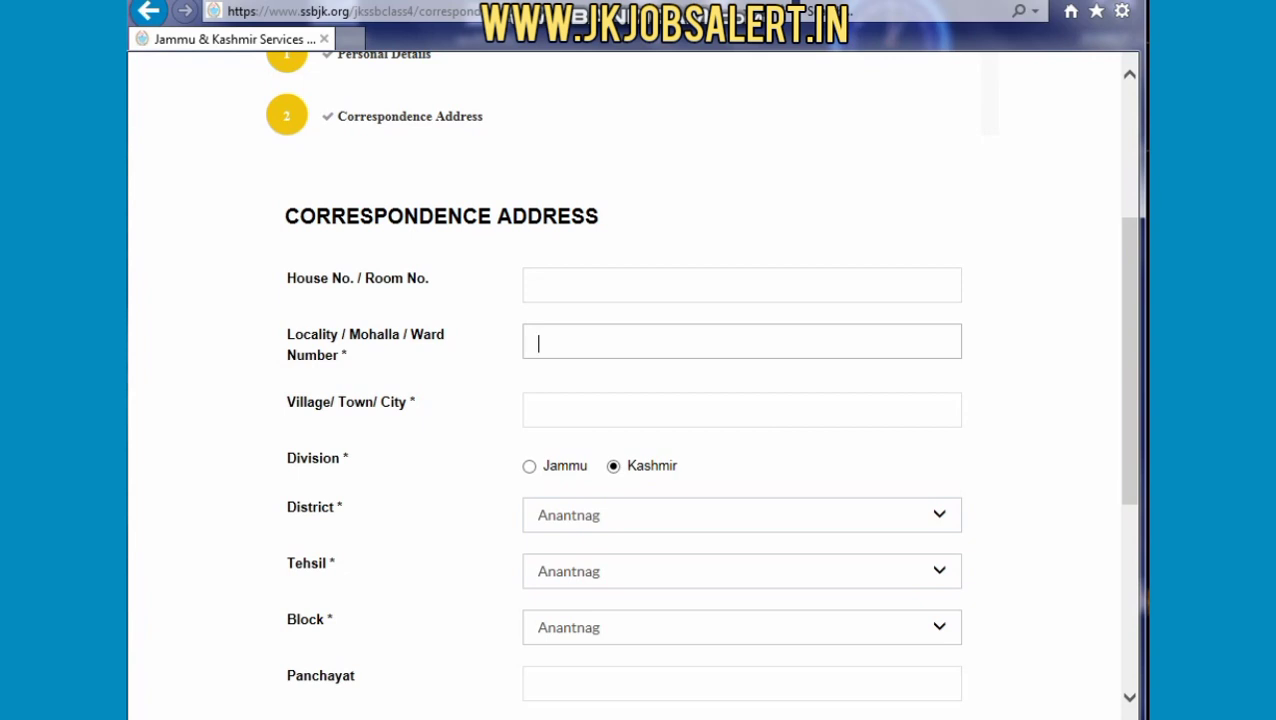
left_click(640, 410)
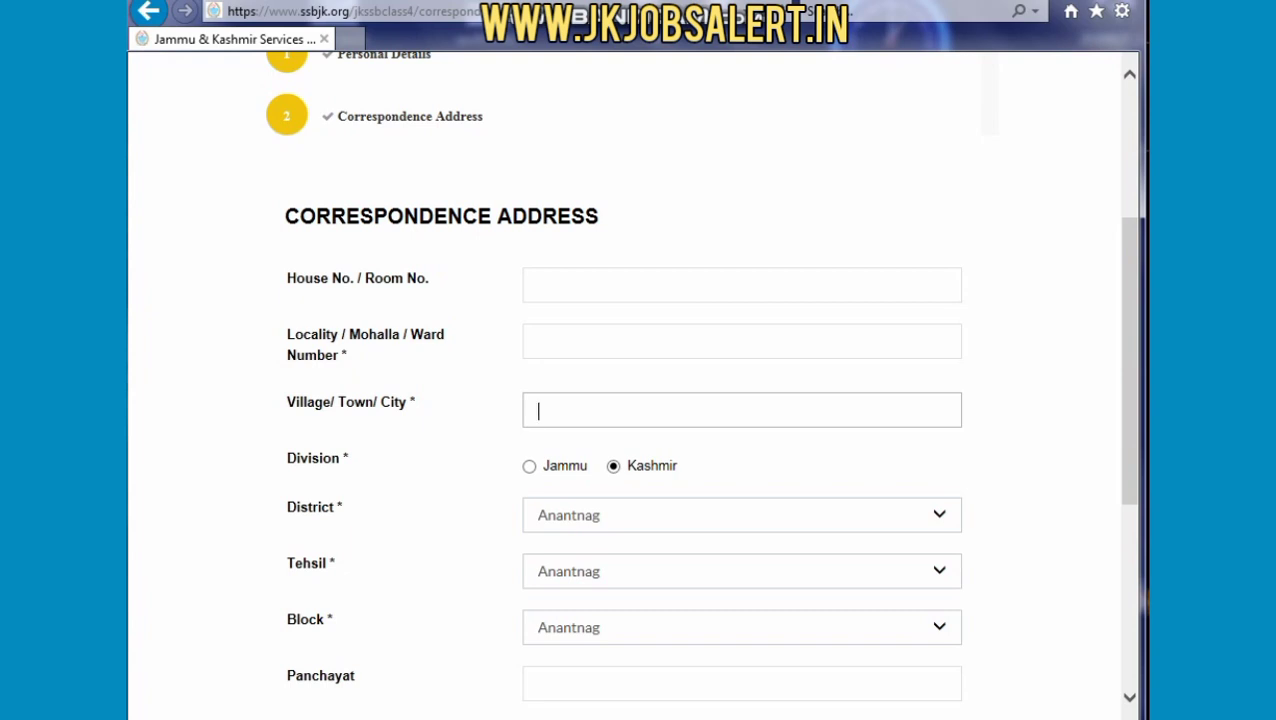
Set the correspondence address division to Kashmir and its district, tehsil and block to Anantnag.
left_click(529, 466)
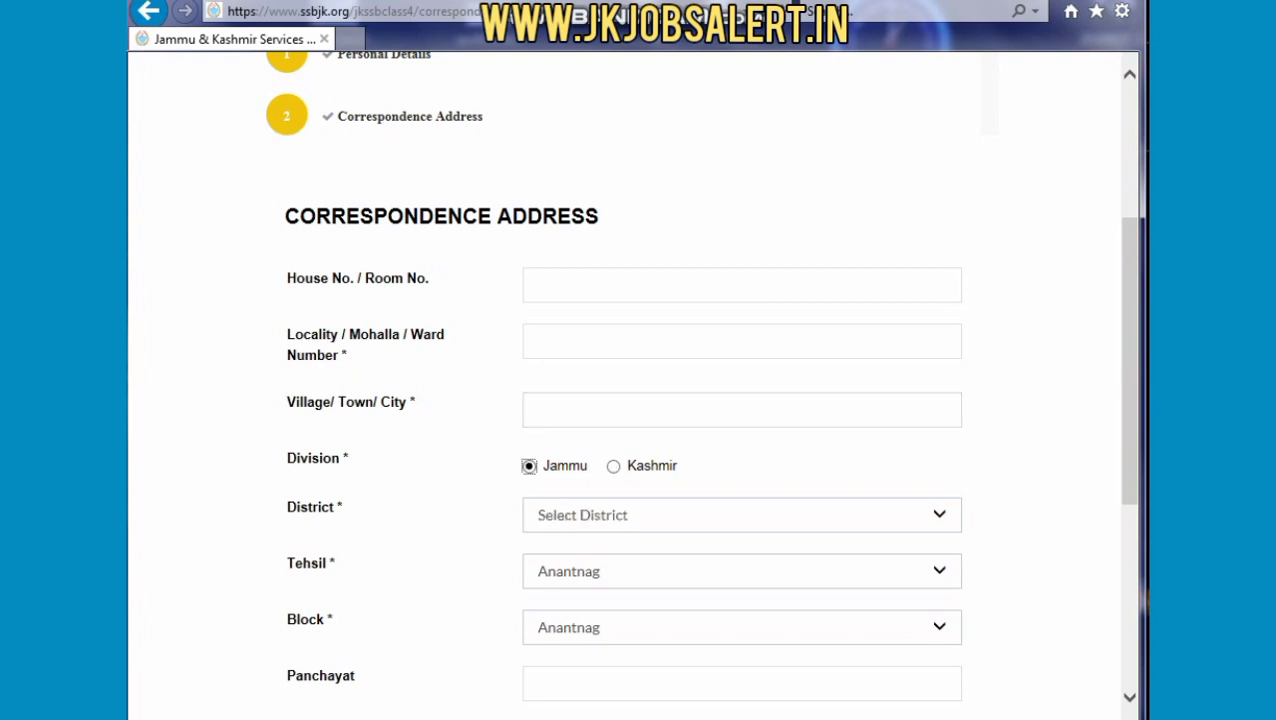
left_click(613, 466)
left_click(742, 515)
left_click(742, 533)
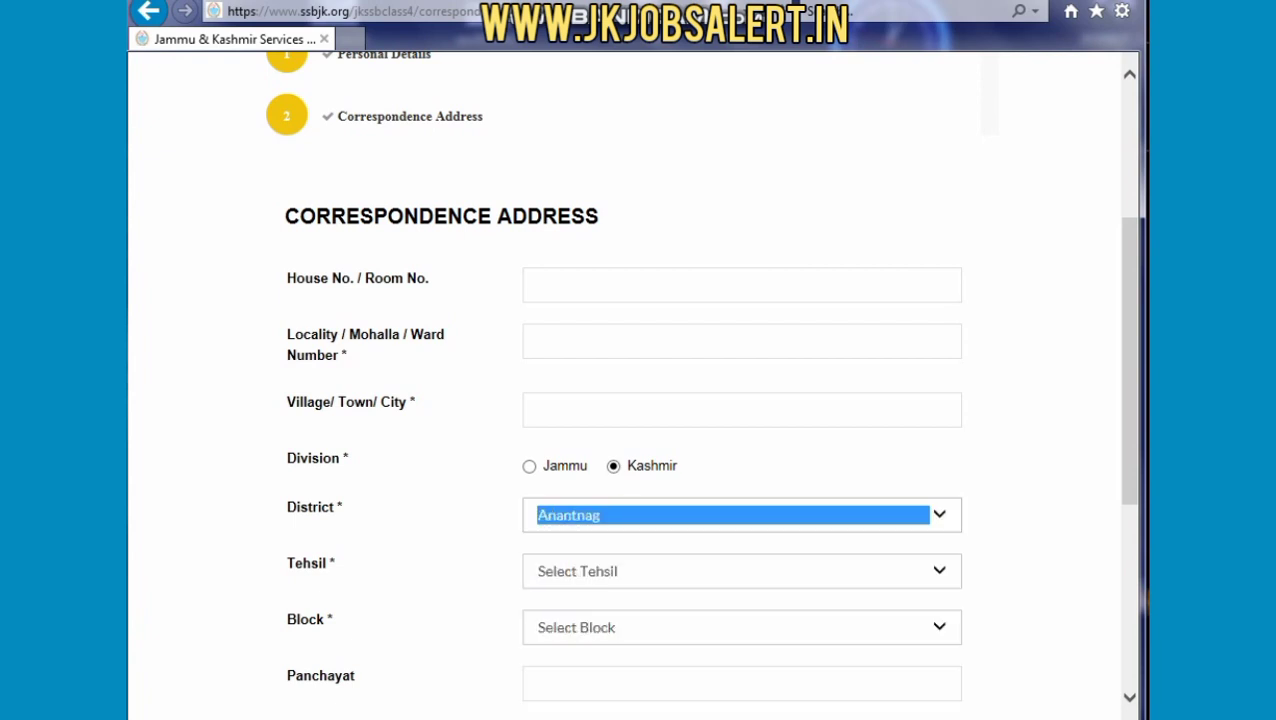
left_click(742, 571)
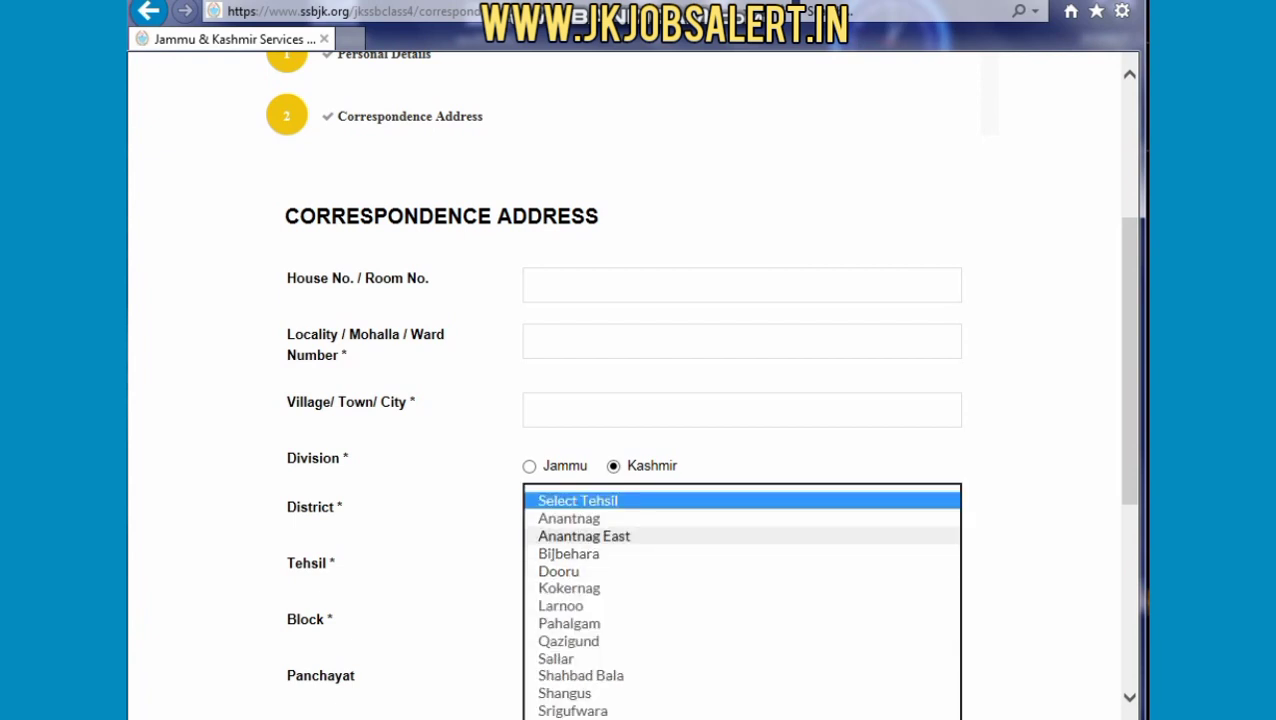
left_click(569, 518)
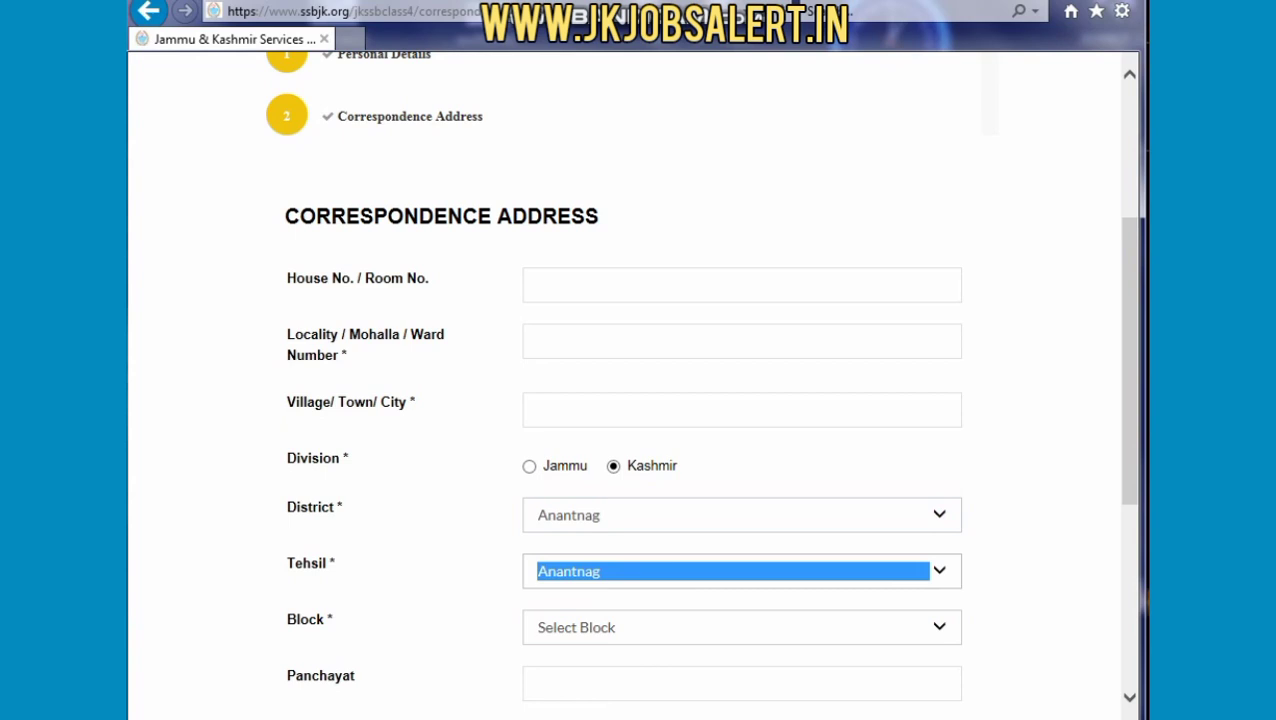
left_click(742, 627)
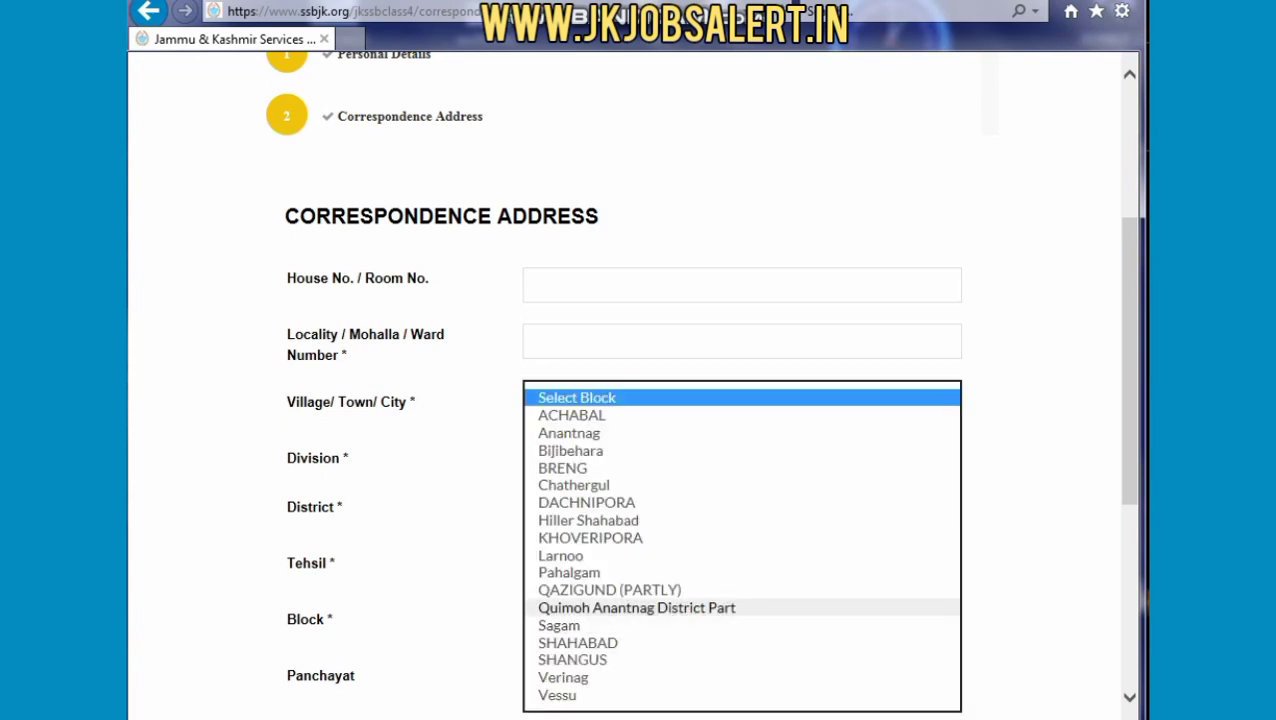
left_click(569, 433)
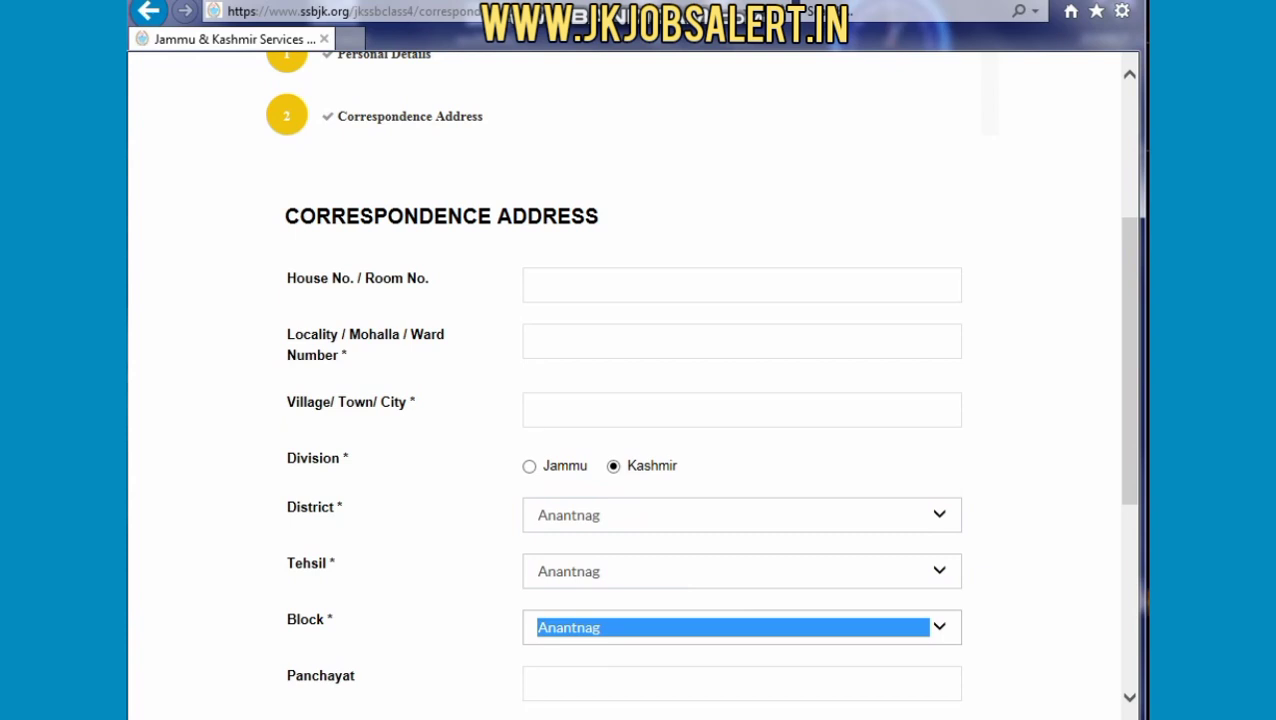
Go through the Panchayat and Pincode fields, and save the correspondence address to continue.
left_click(742, 684)
scroll(632, 385, "down", 1)
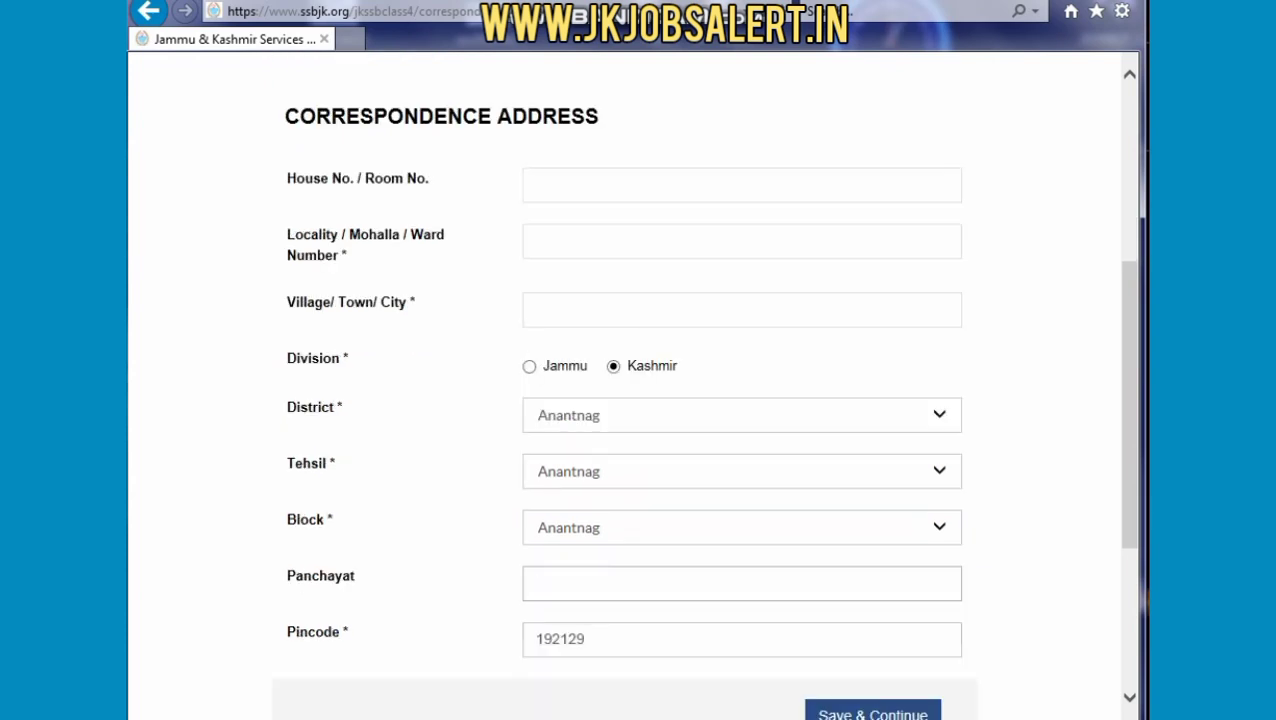
left_click_drag(584, 639, 535, 639)
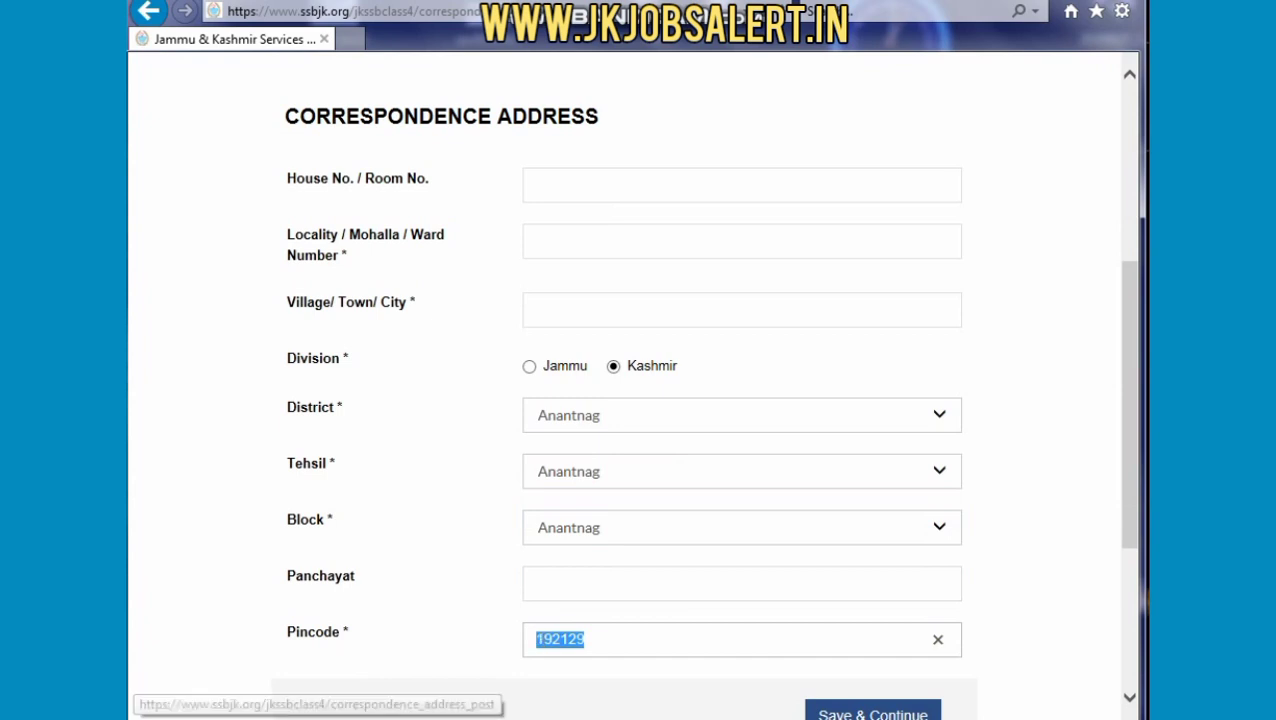
scroll(640, 400, "down", 1)
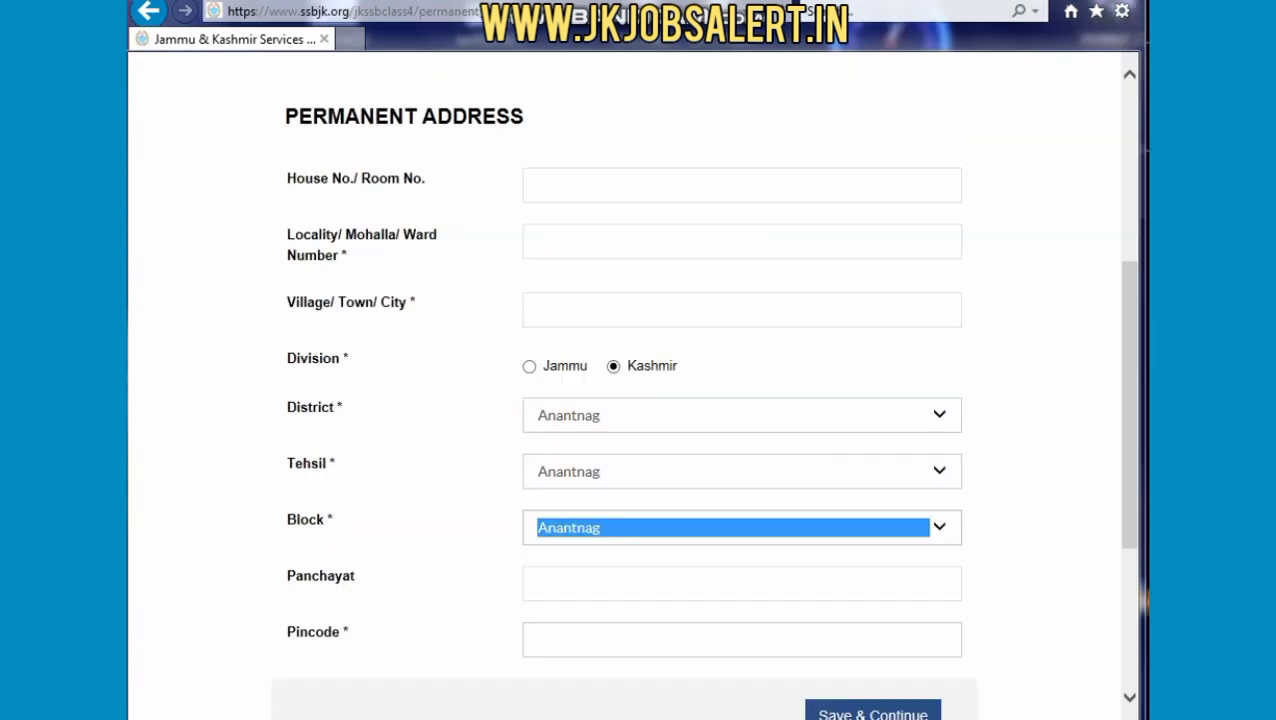
Examine the permanent address form and the application stages listed above it.
scroll(640, 400, "up", 2)
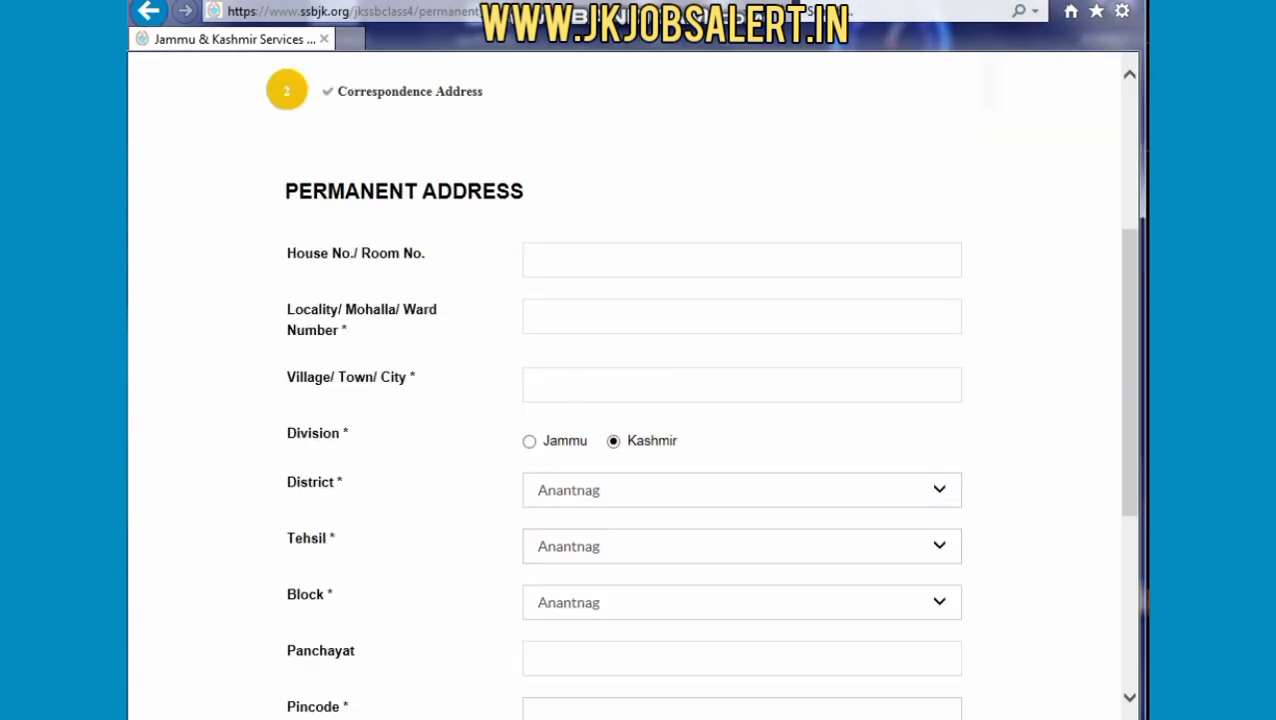
scroll(640, 400, "up", 2)
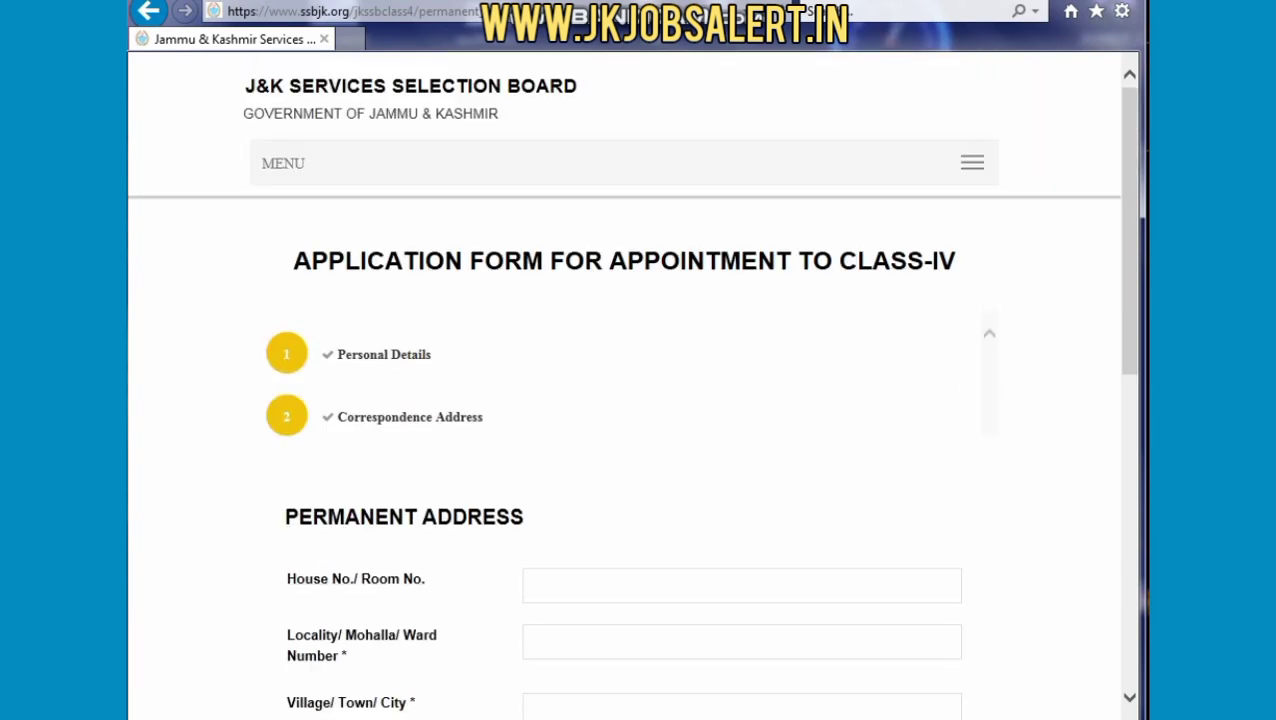
scroll(640, 400, "down", 1)
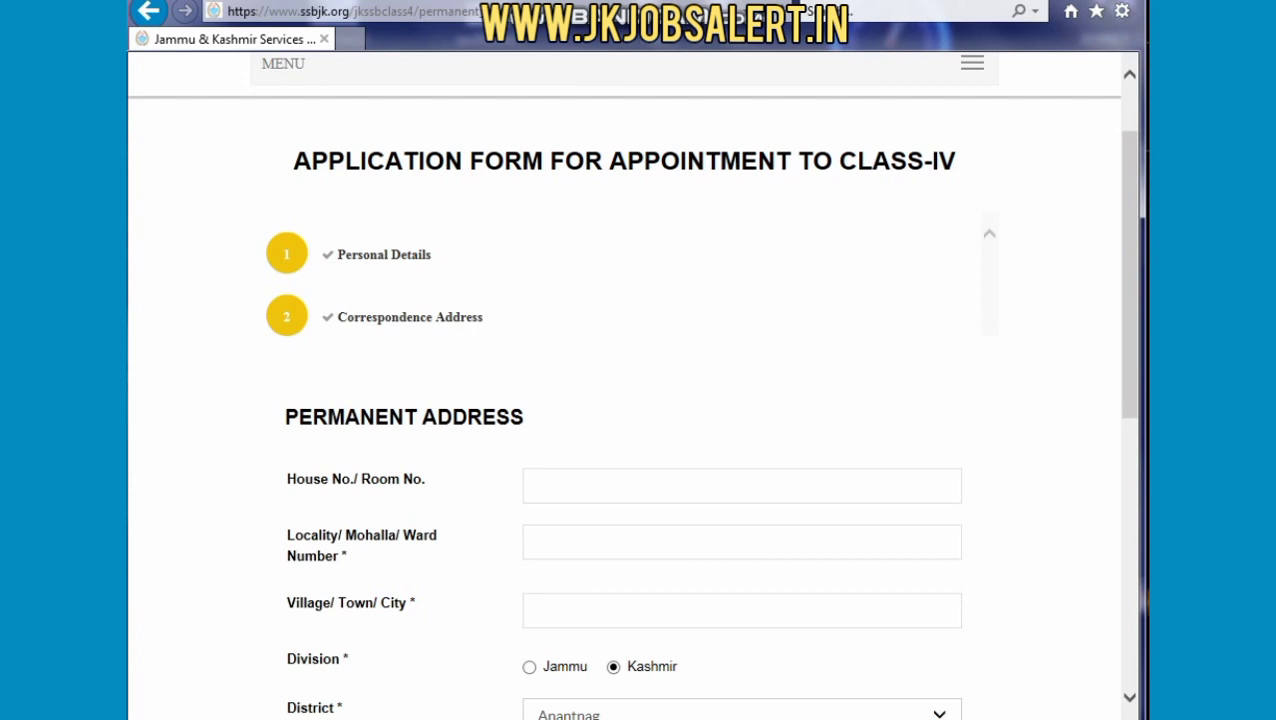
Go through the house number, locality and village/town/city fields of the permanent address.
left_click(640, 486)
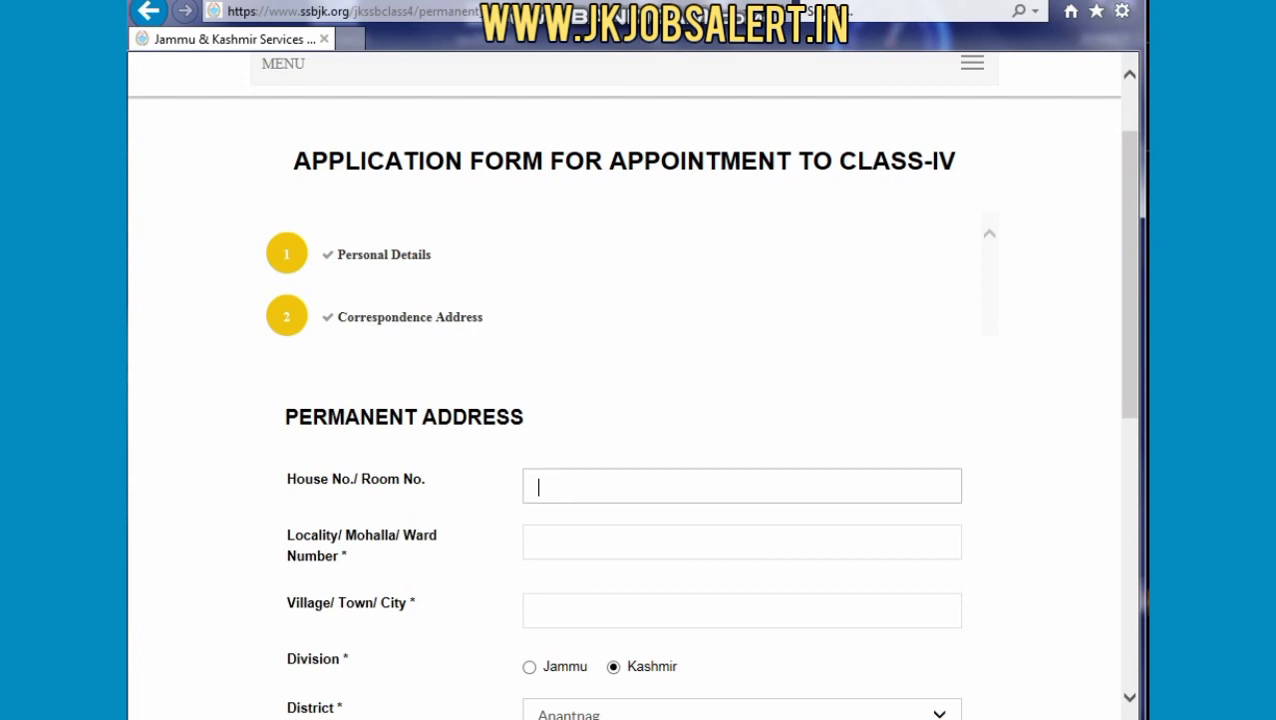
scroll(640, 486, "down", 1)
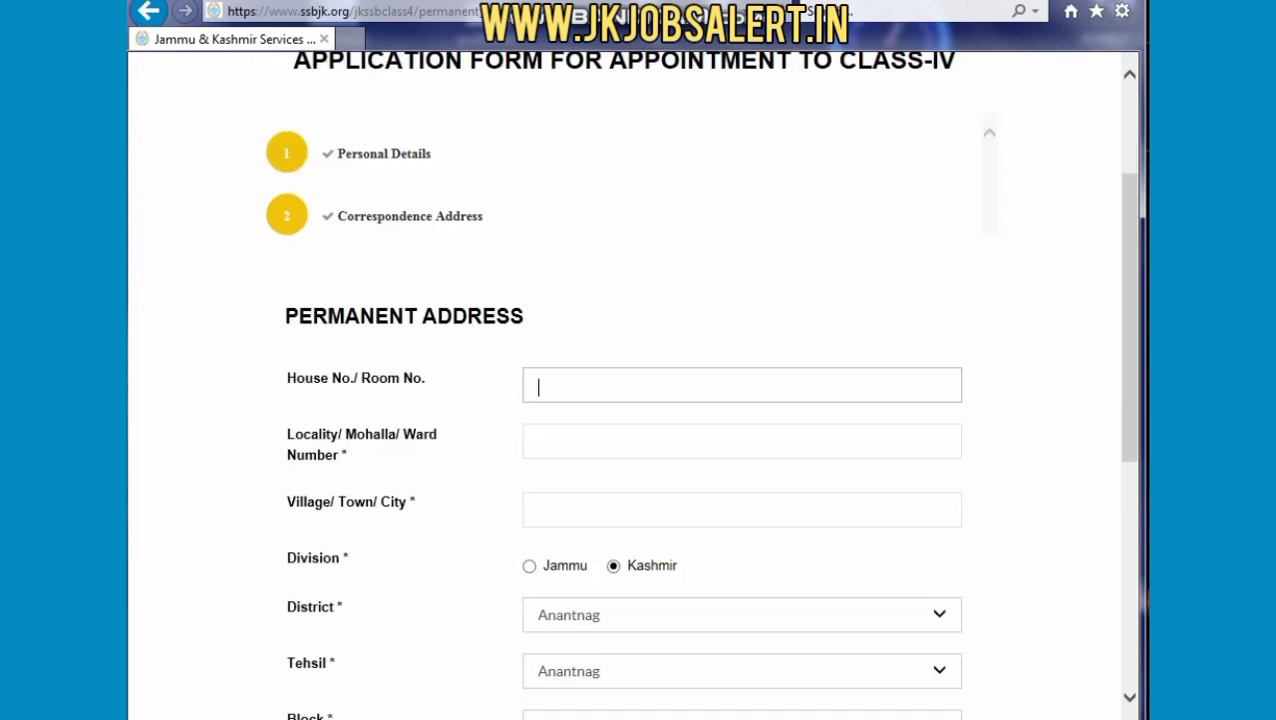
left_click(741, 441)
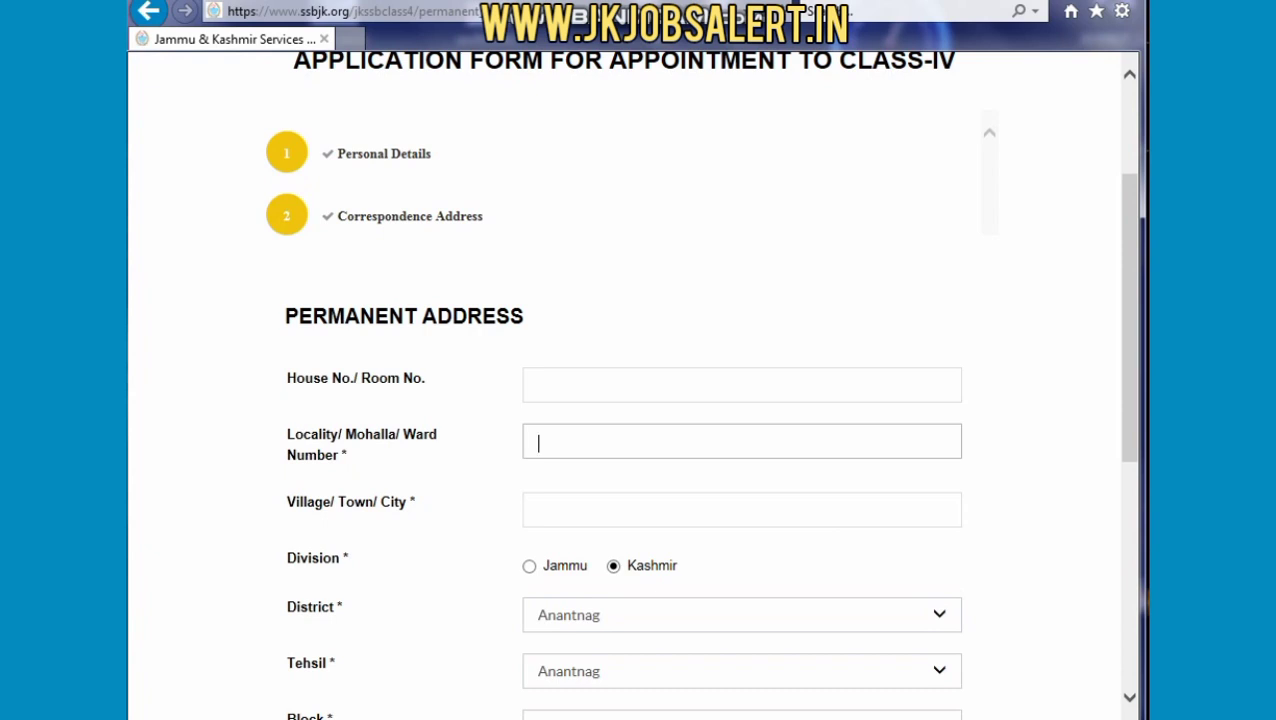
left_click(741, 510)
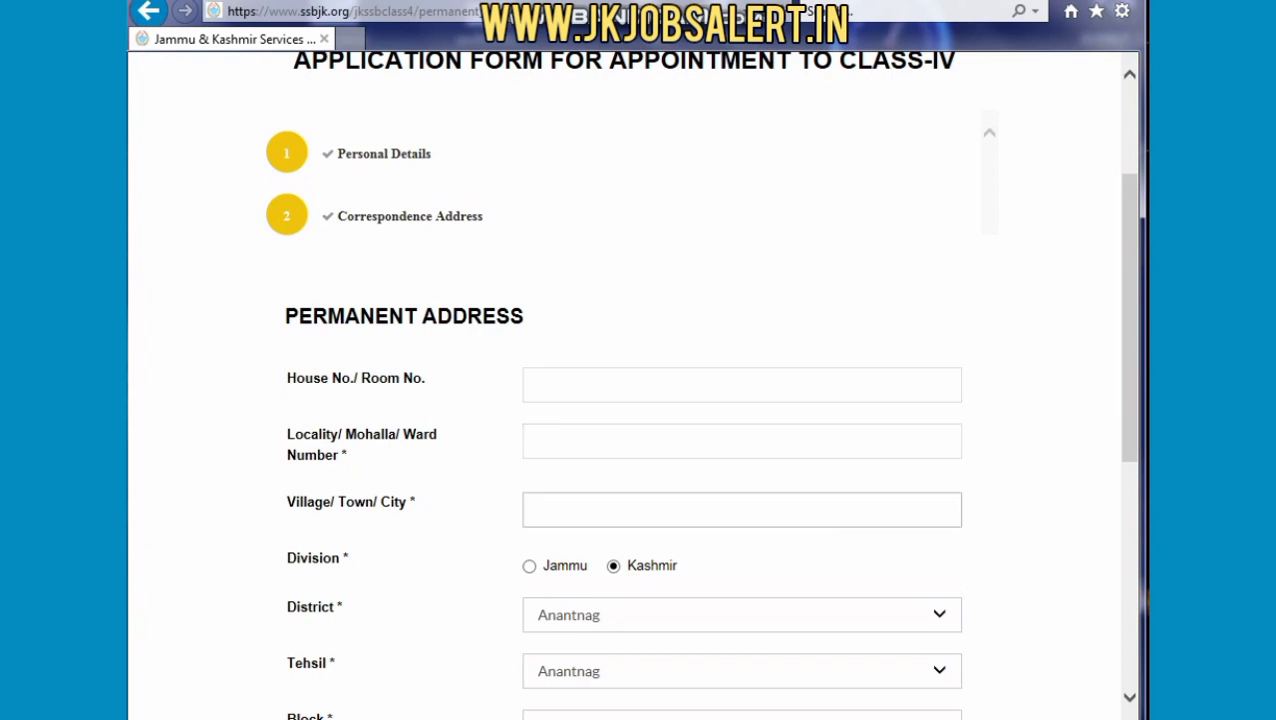
Go through the Panchayat and Pincode fields of the permanent address, and save it to continue.
scroll(640, 400, "down", 1)
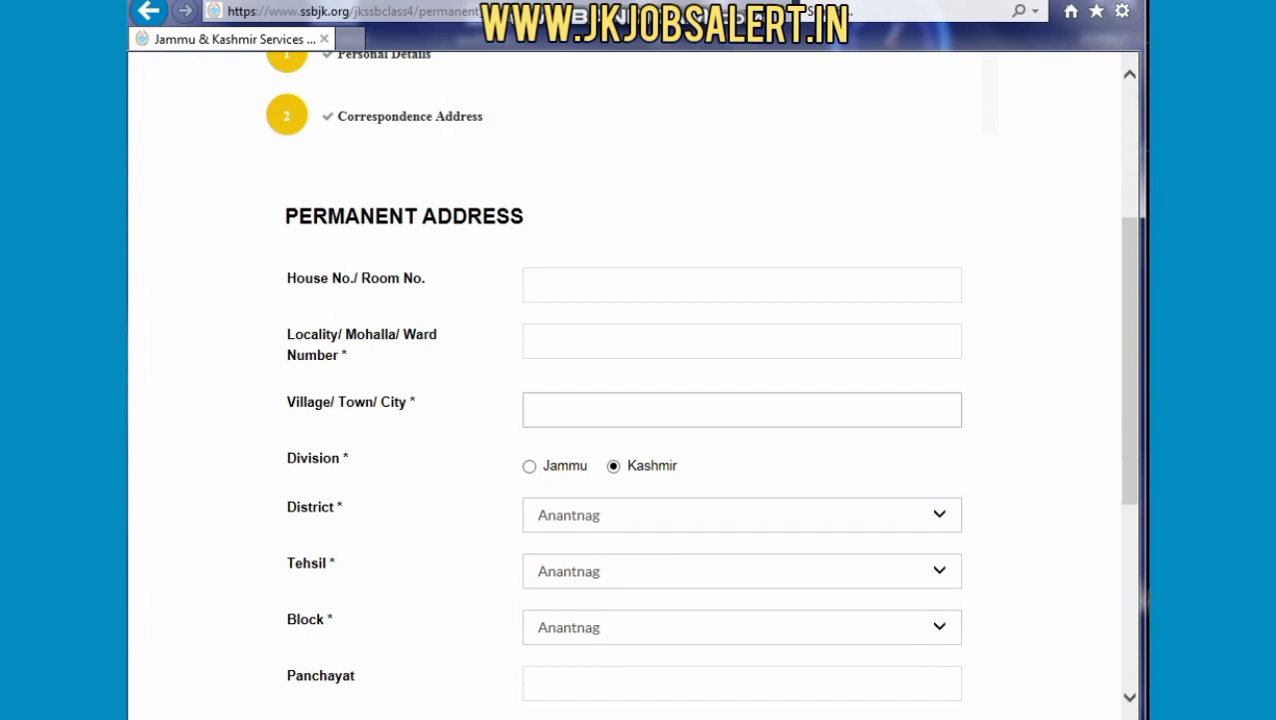
scroll(640, 400, "down", 1)
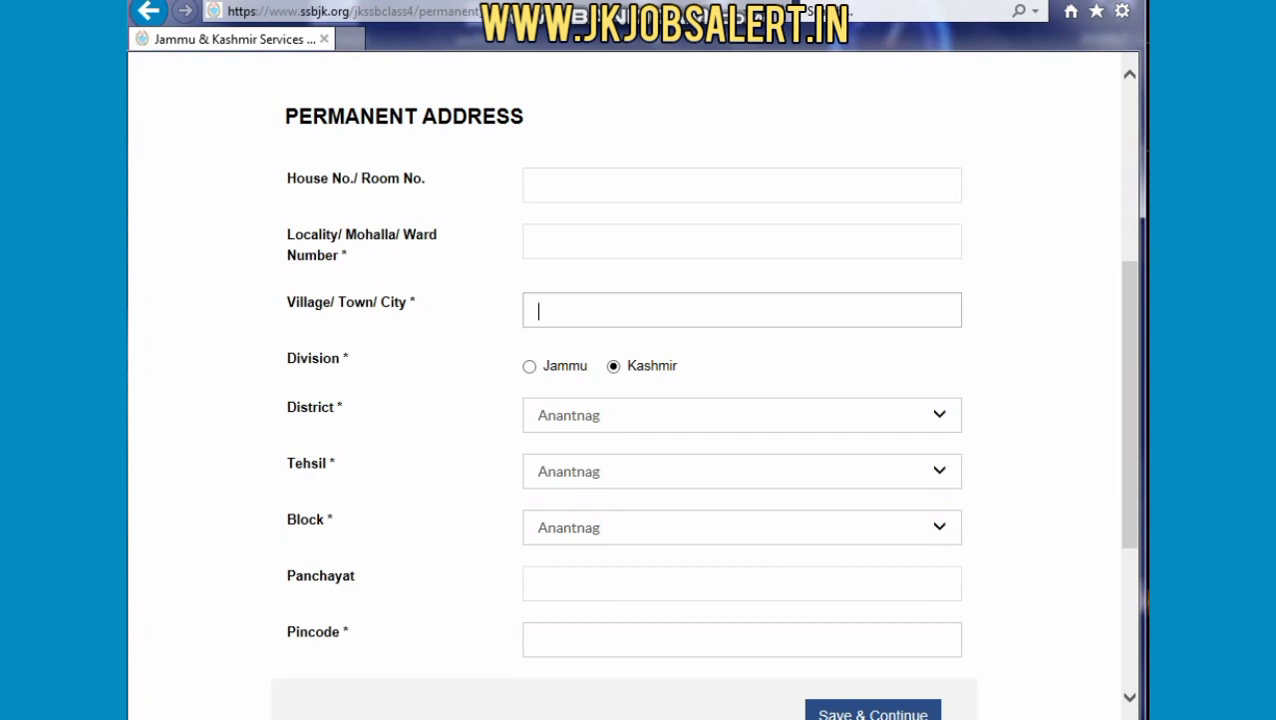
left_click(741, 584)
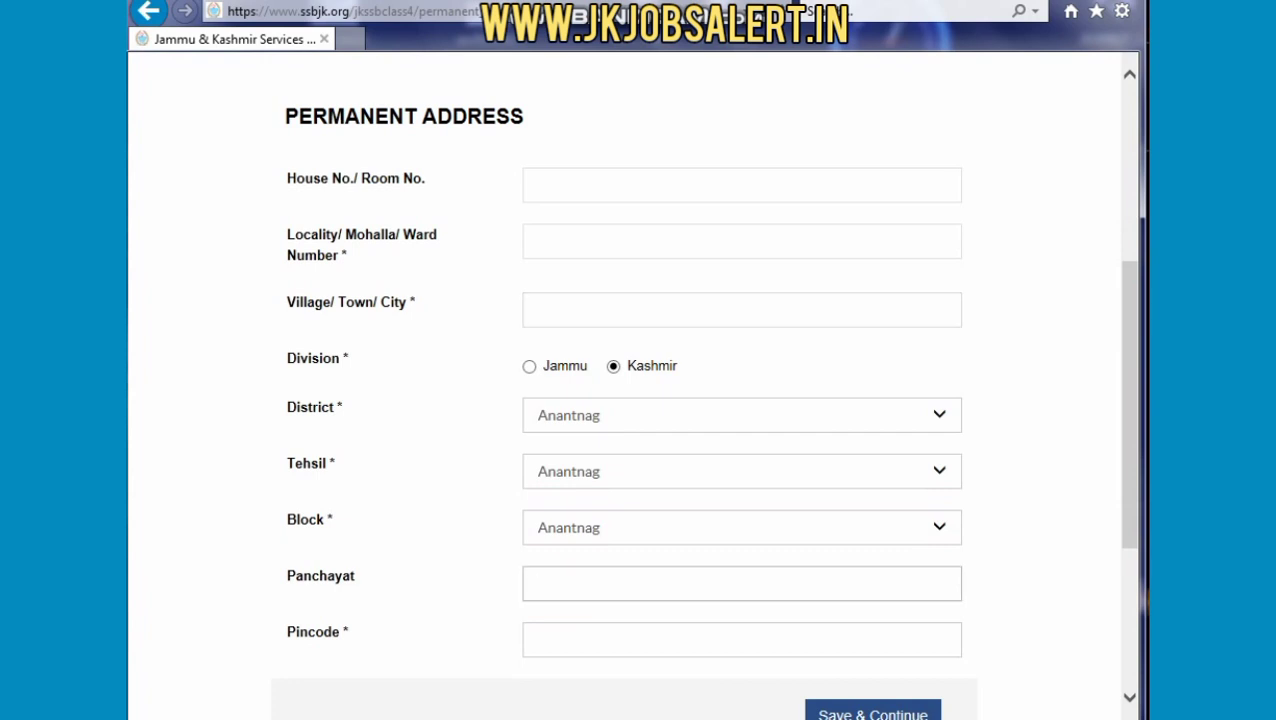
left_click(741, 640)
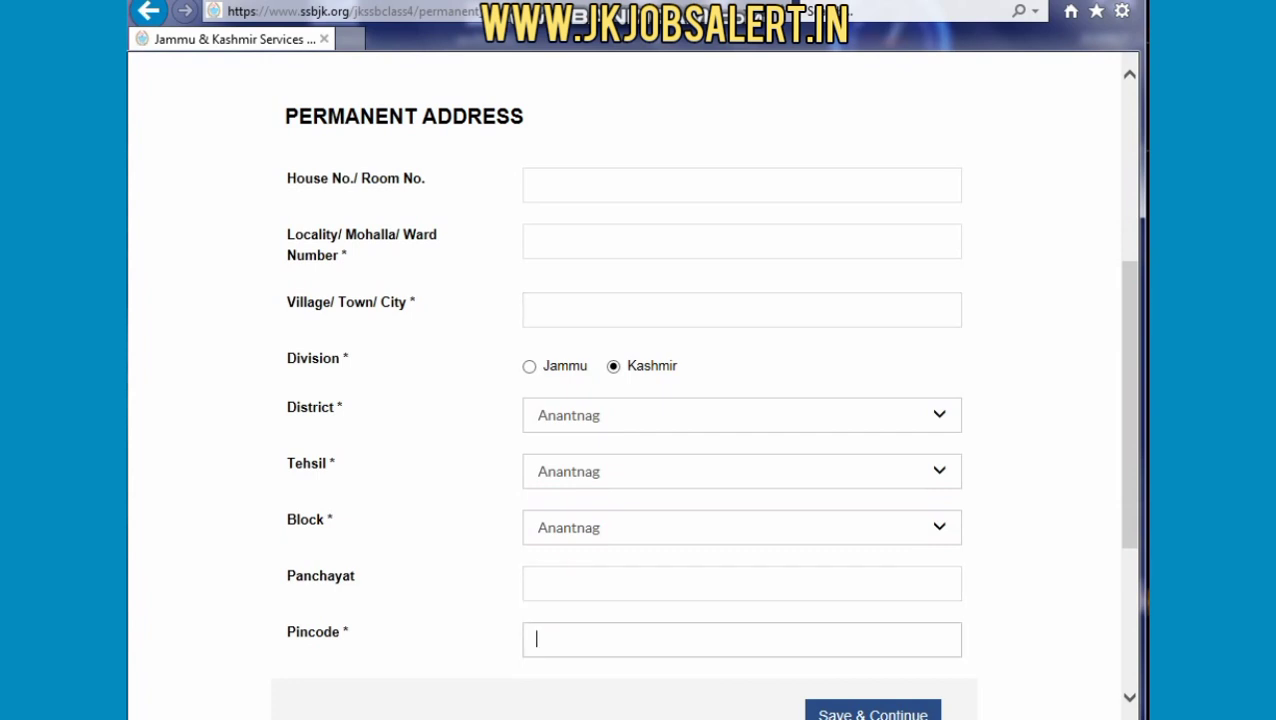
scroll(640, 400, "down", 1)
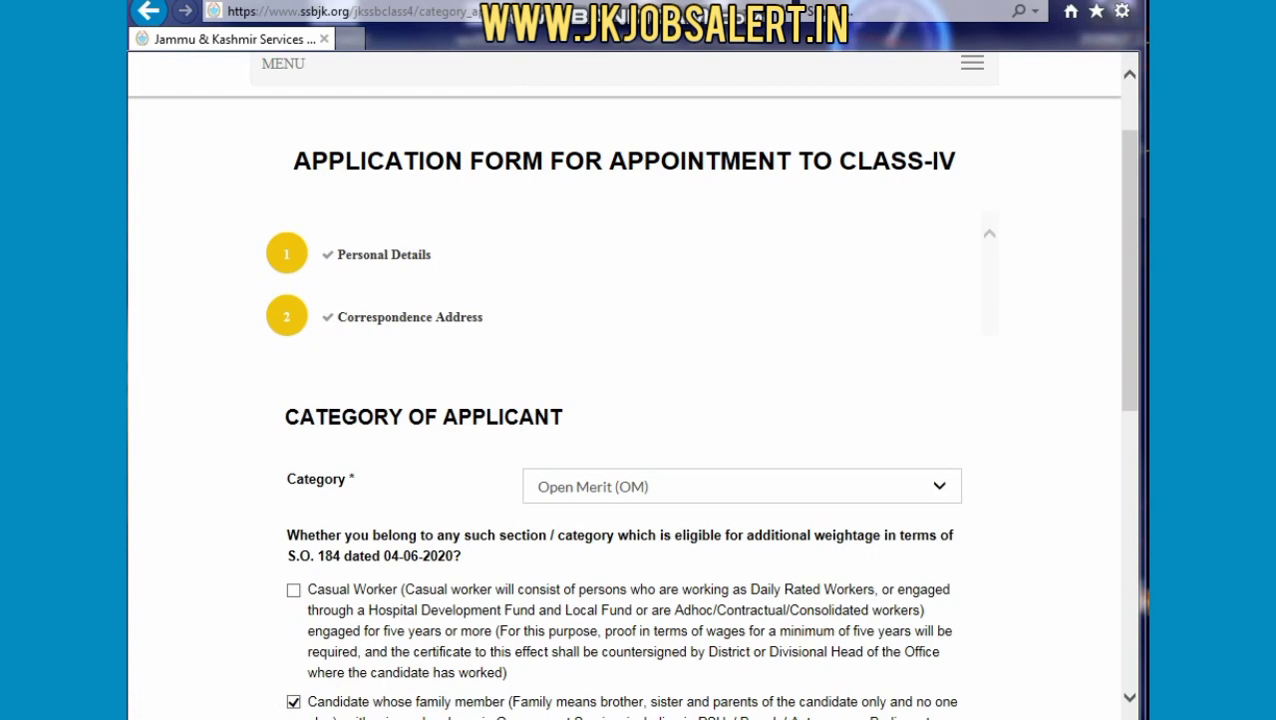
Review the available applicant categories and choose Open Merit (OM).
scroll(624, 400, "down", 2)
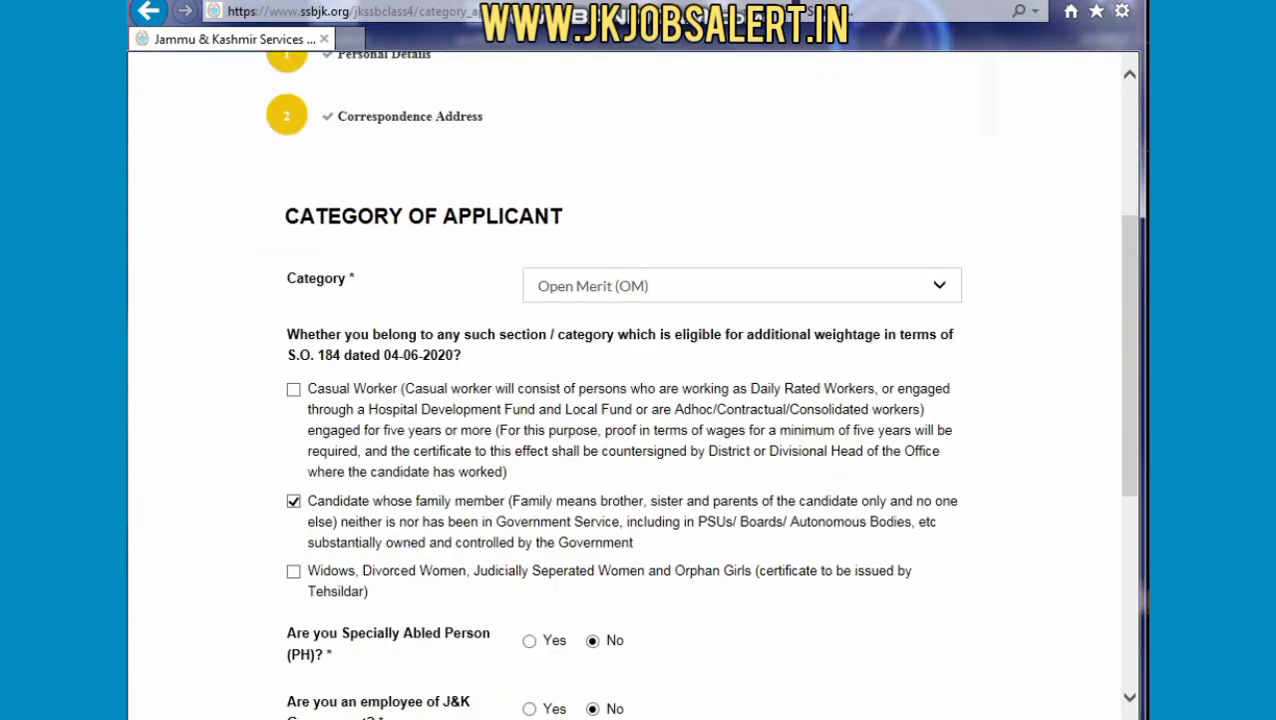
scroll(630, 400, "up", 1)
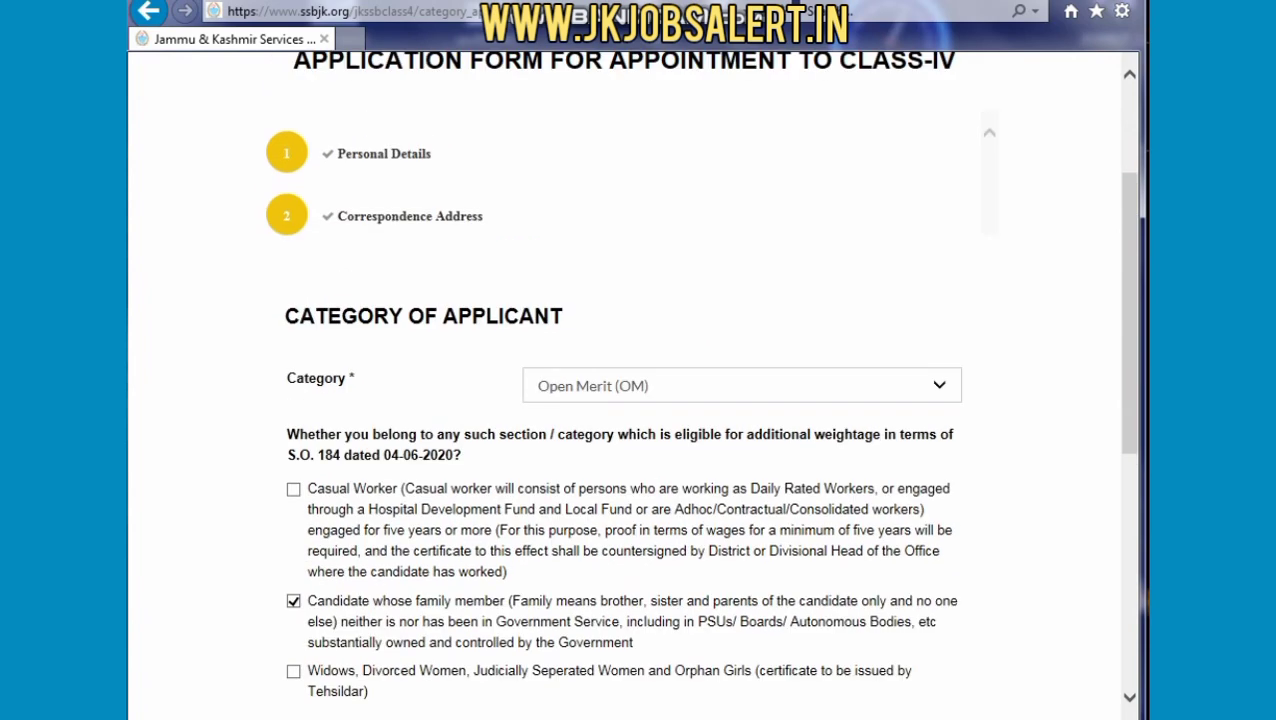
left_click(742, 386)
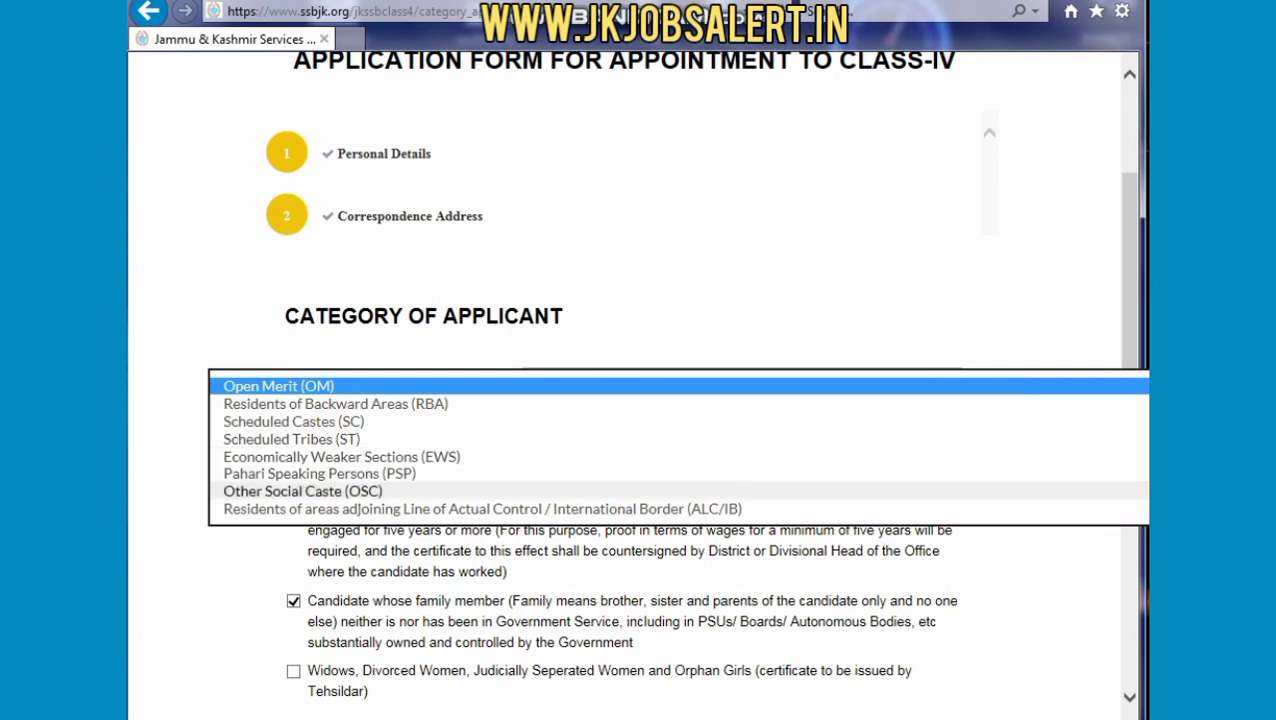
left_click(600, 386)
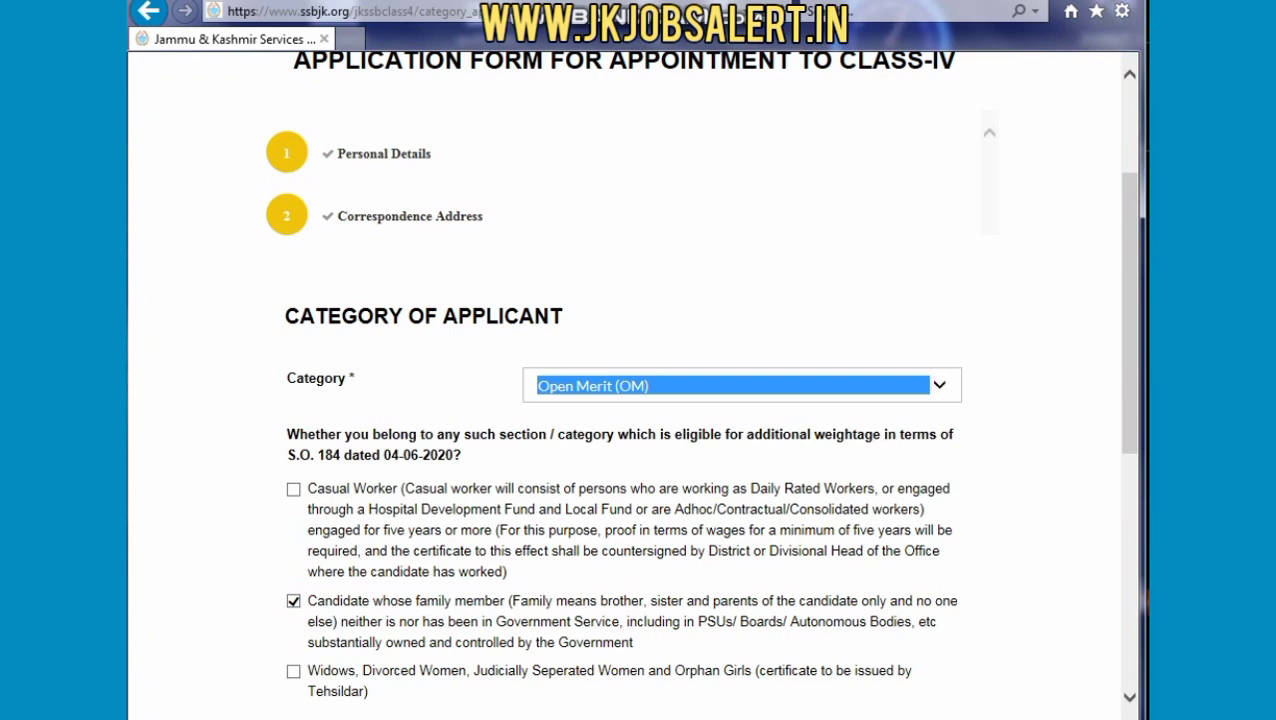
Try the additional weightage options for candidates without family in Government Service and for widows, divorced women and orphan girls.
left_click(293, 601)
left_click(293, 601)
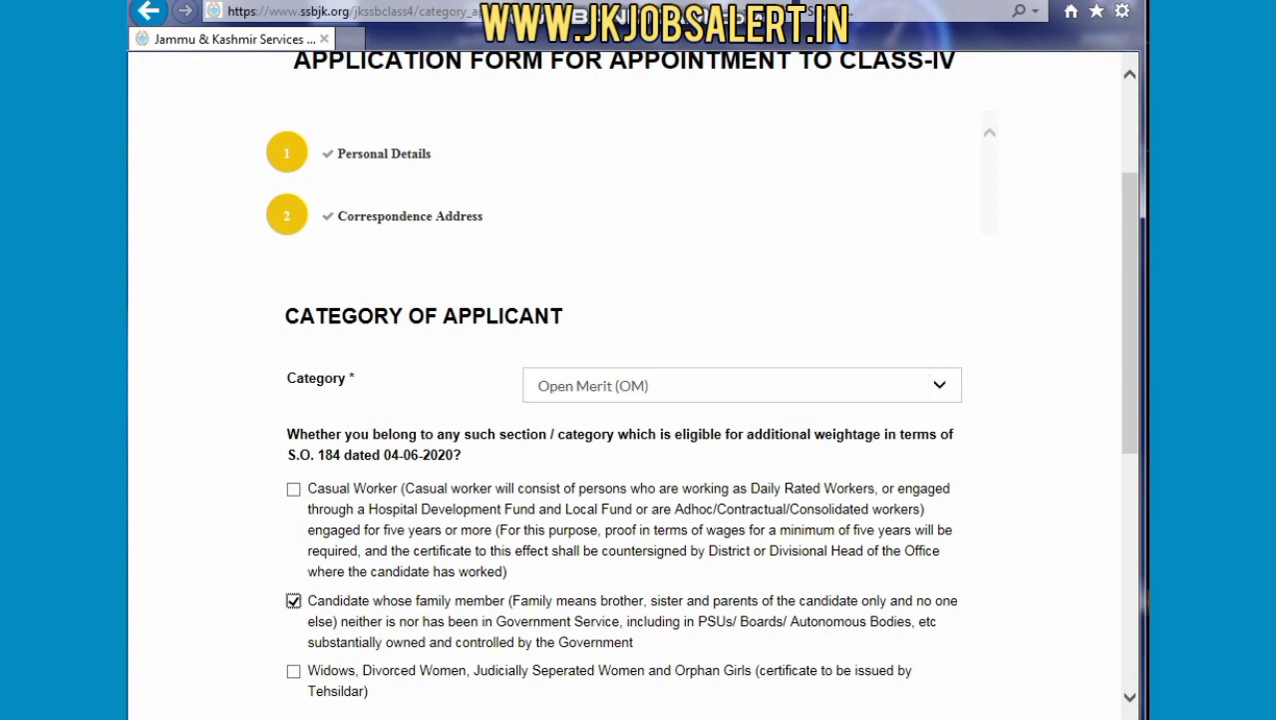
scroll(633, 400, "down", 2)
left_click(293, 571)
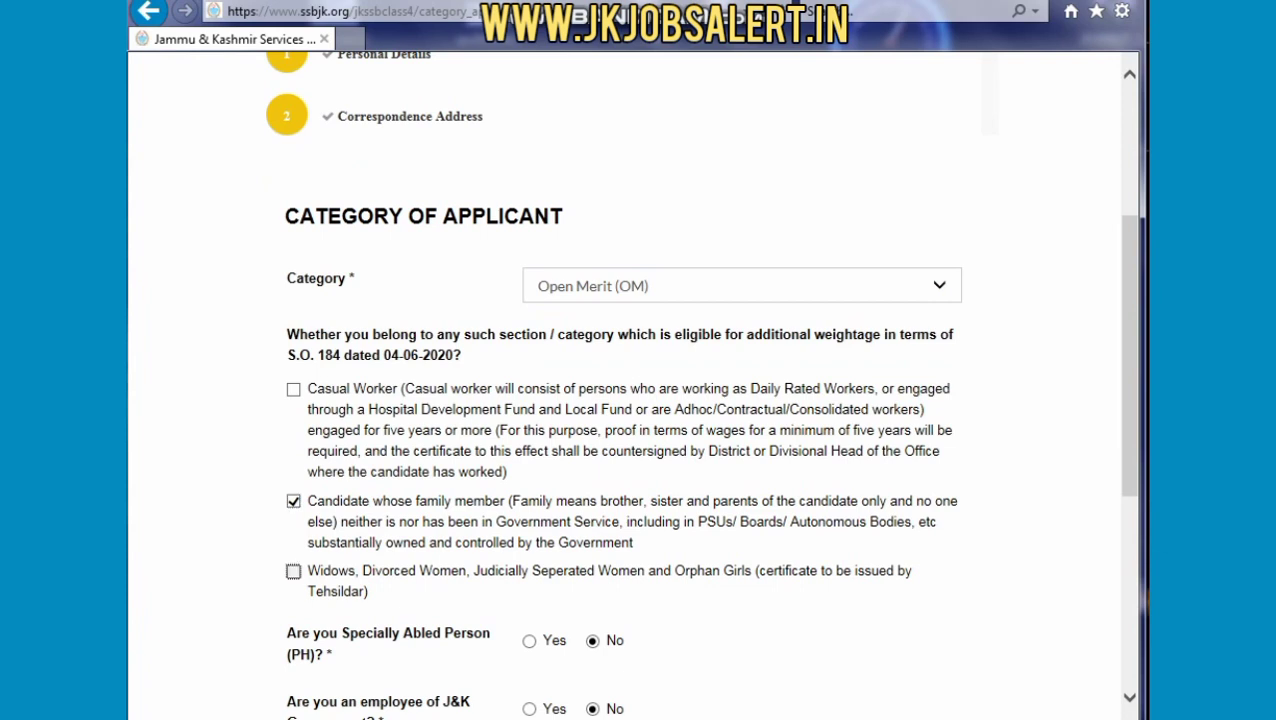
left_click(293, 571)
Answer Yes to the Specially Abled Person question to examine the disability fields and types, and set it back to No.
scroll(633, 400, "down", 2)
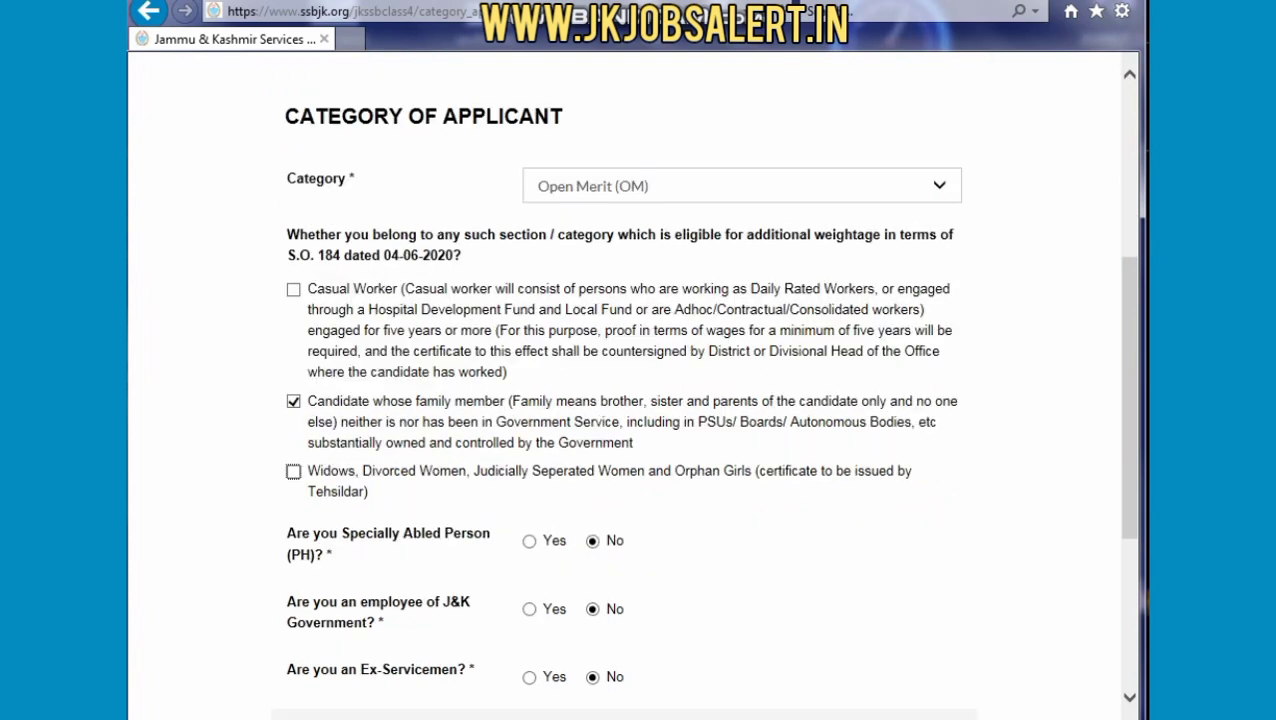
left_click(529, 541)
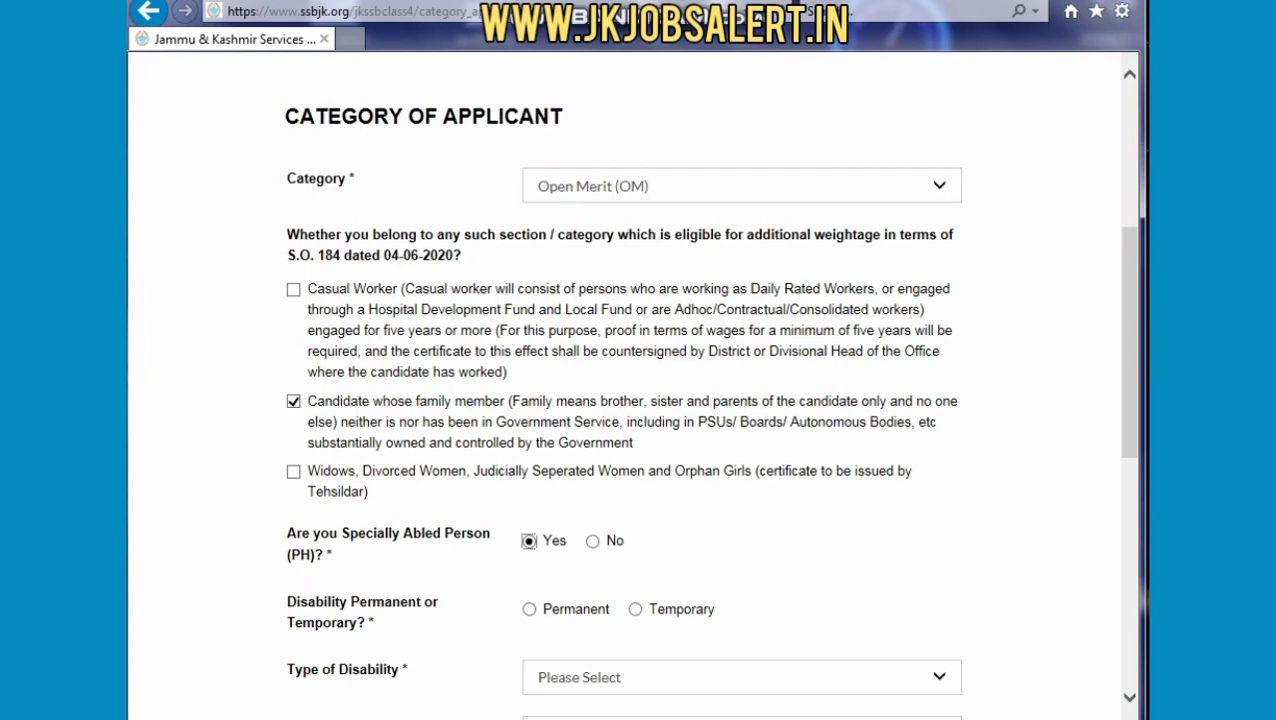
left_click(593, 541)
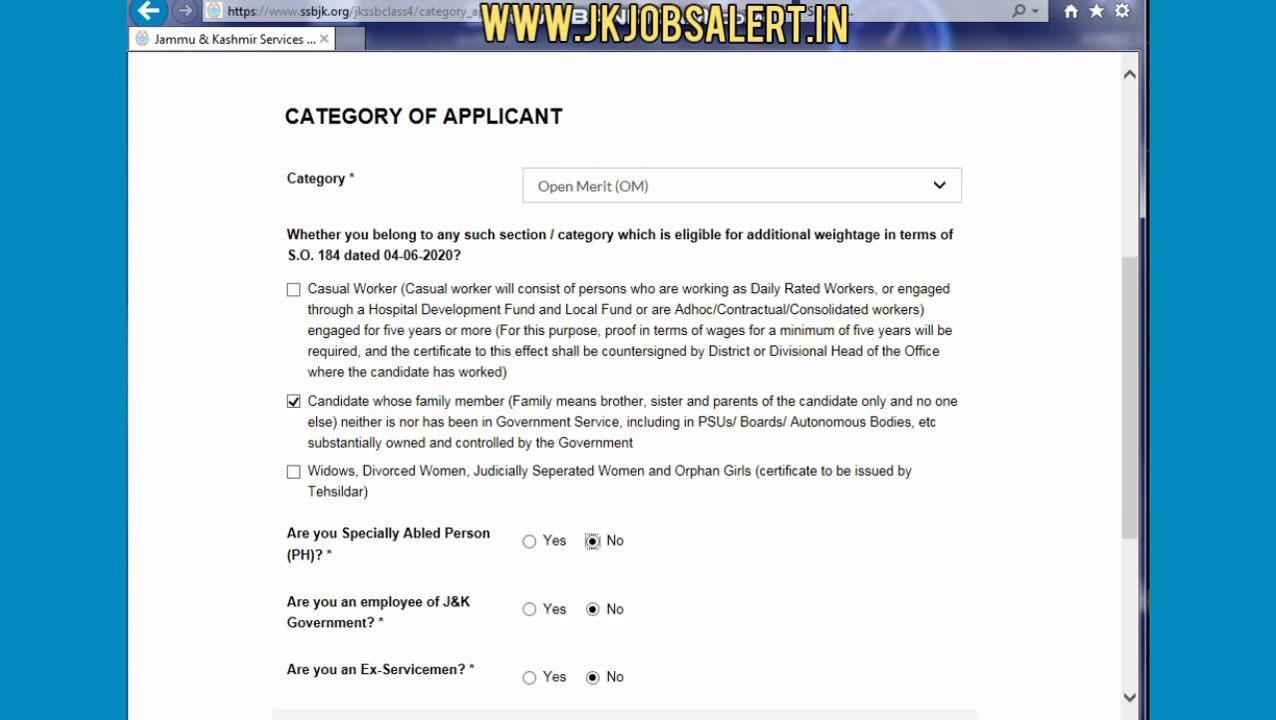
left_click(529, 541)
scroll(529, 541, "down", 1)
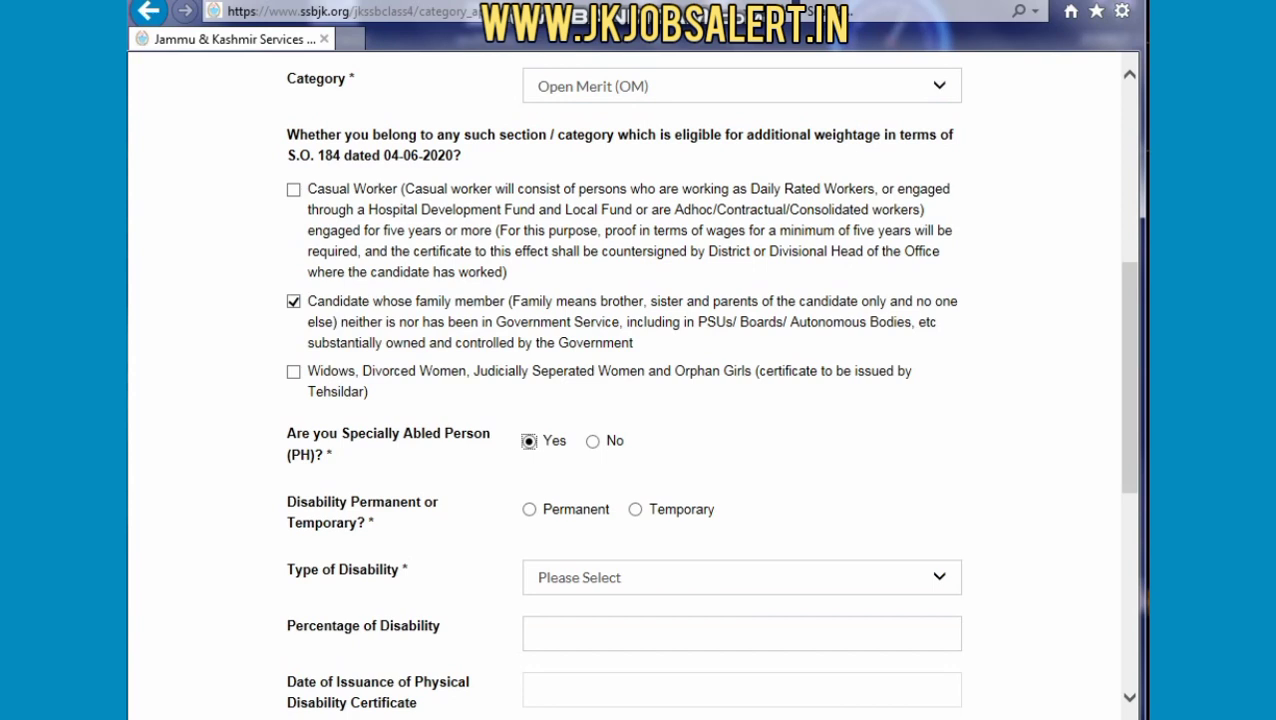
left_click(742, 578)
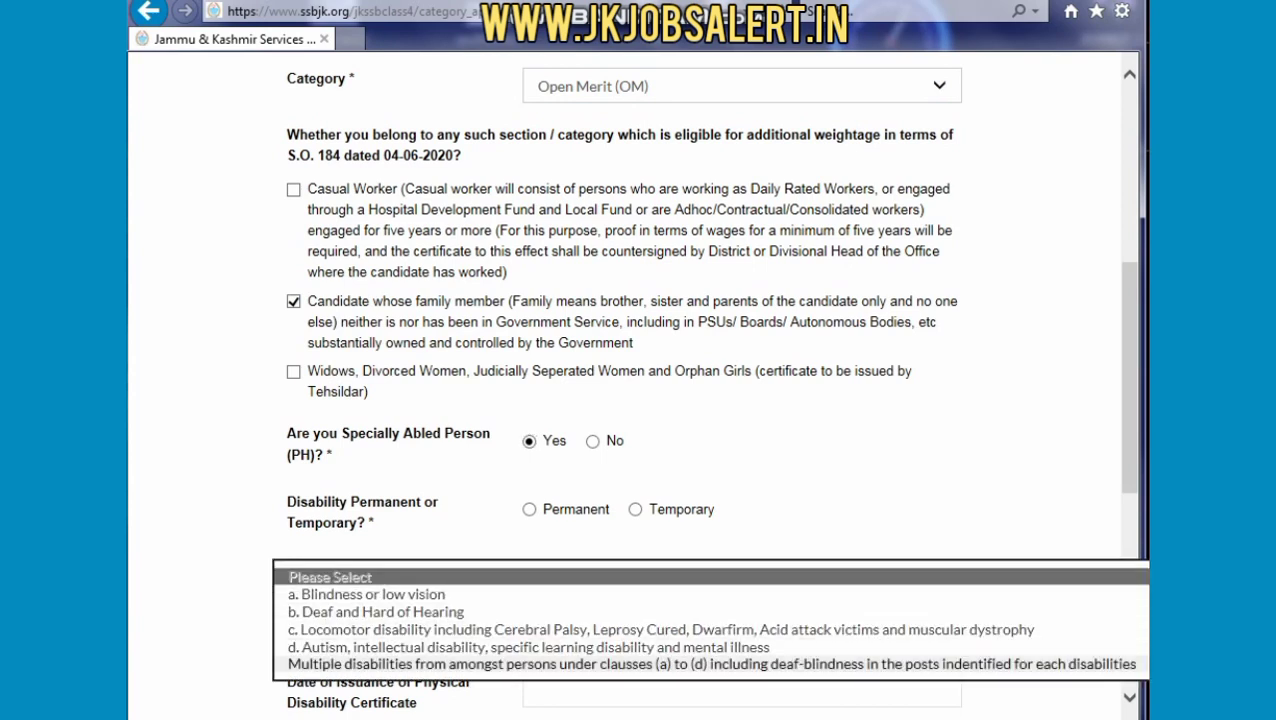
left_click(592, 441)
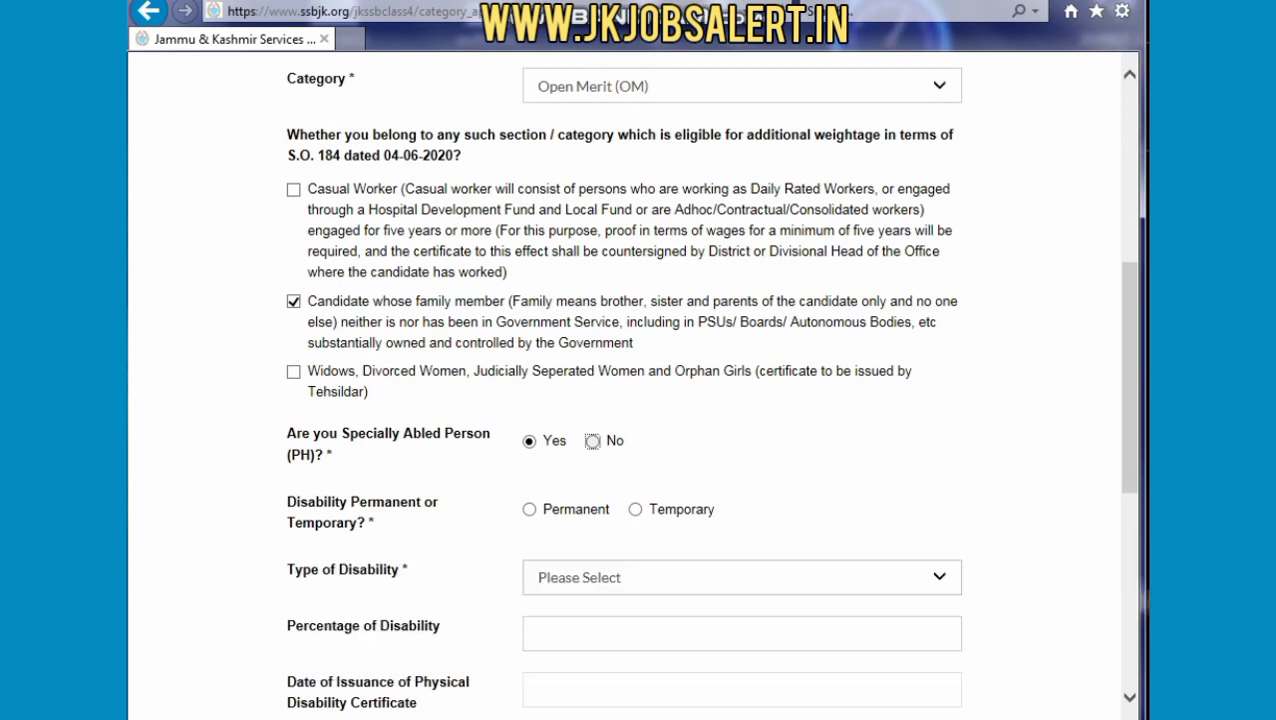
left_click(592, 441)
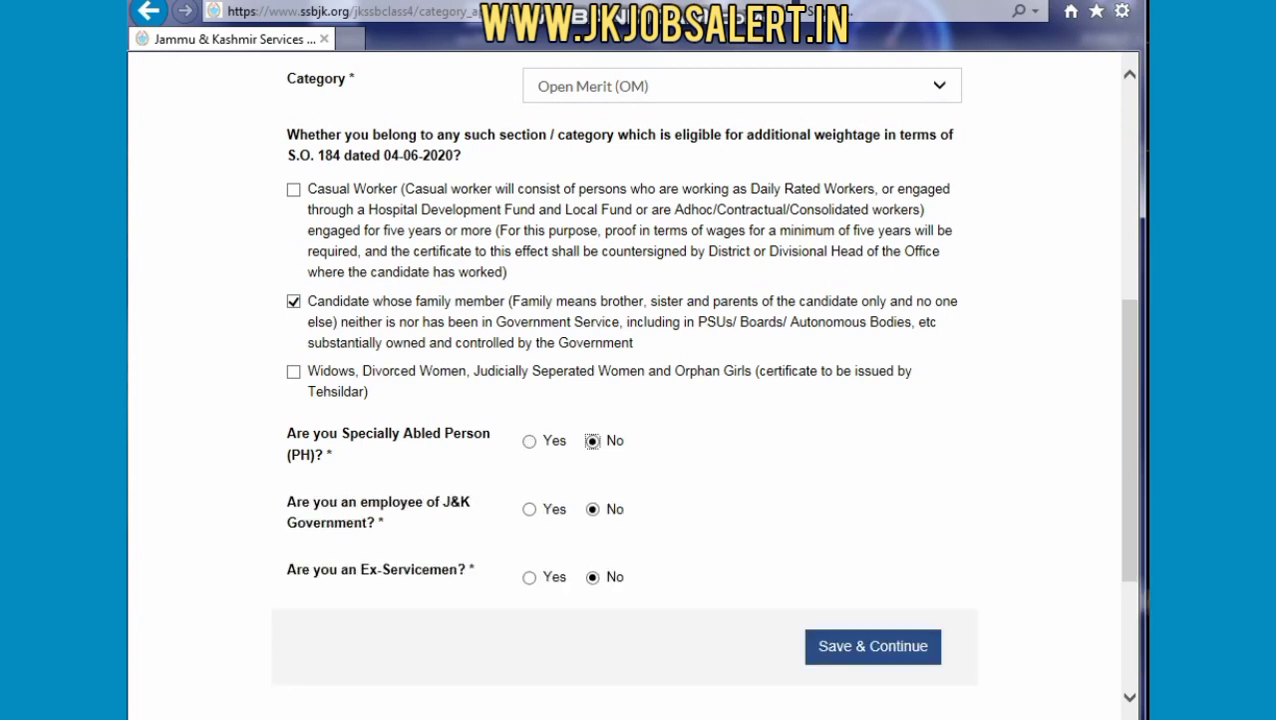
Preview the extra fields for J&K Government employees and Ex-Servicemen by answering Yes to each, and set both answers back to No.
left_click(529, 509)
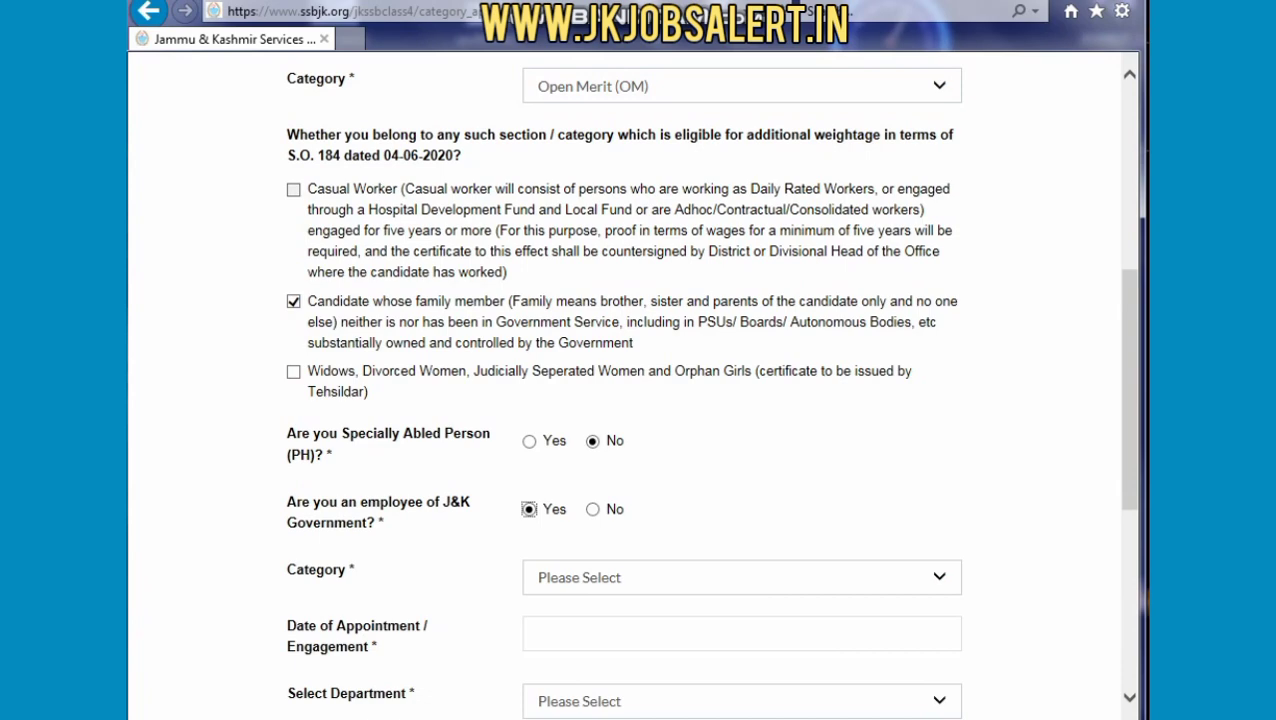
scroll(640, 400, "down", 1)
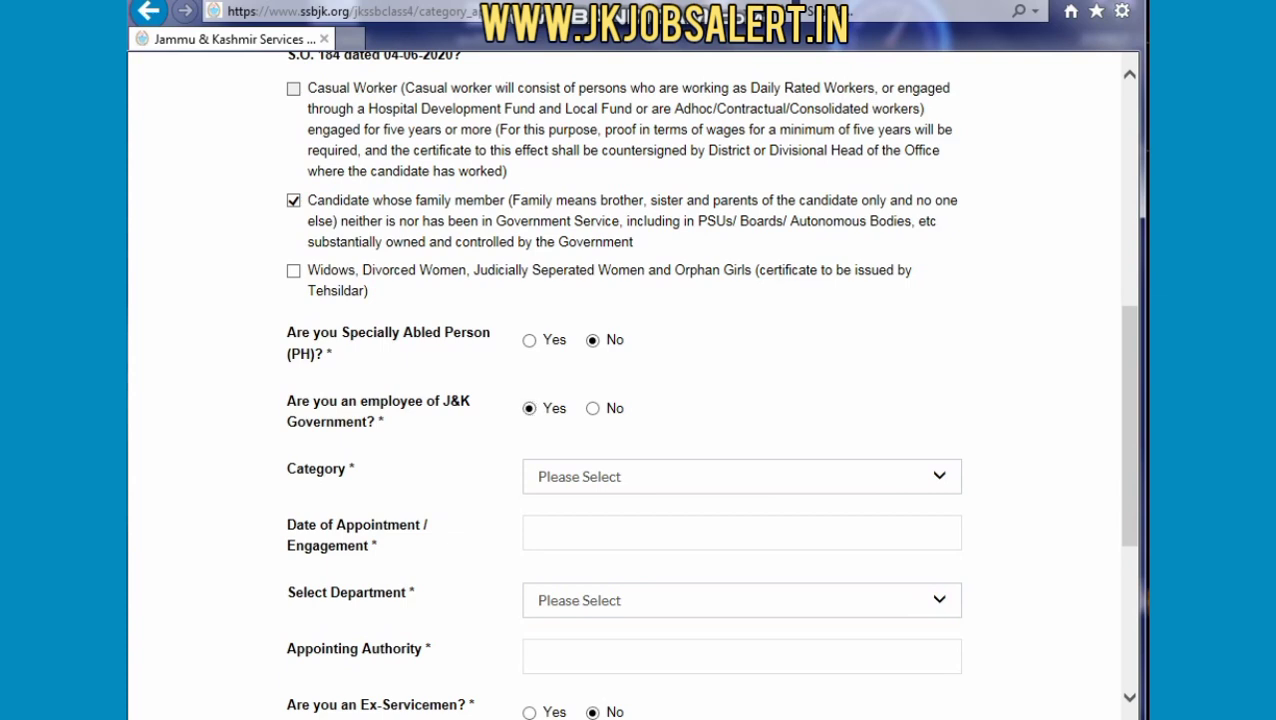
left_click(593, 408)
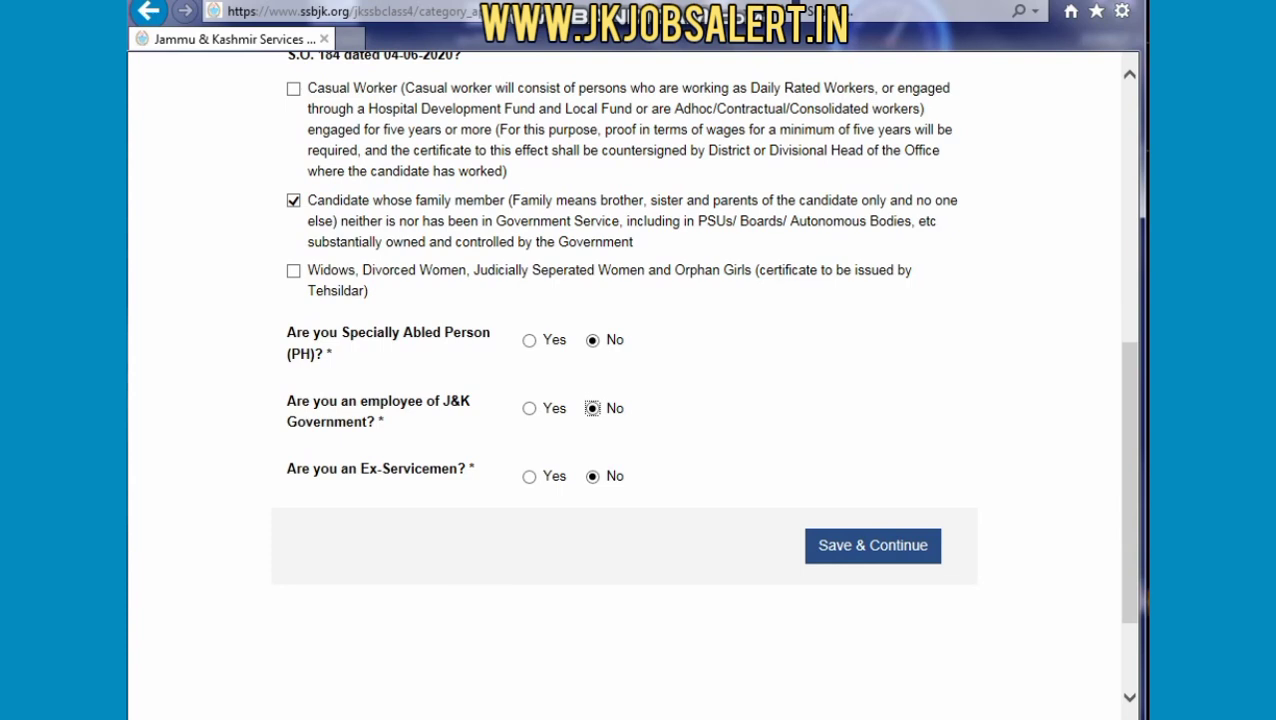
left_click(529, 476)
scroll(633, 400, "down", 2)
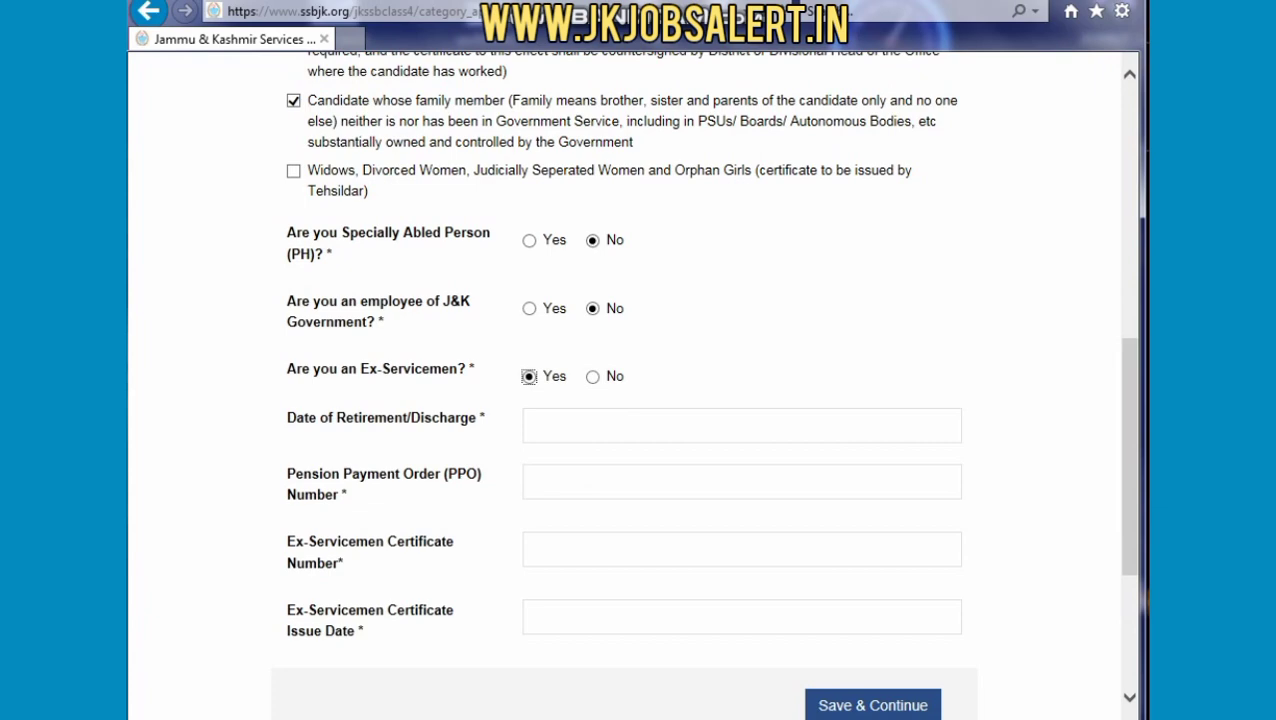
left_click(593, 377)
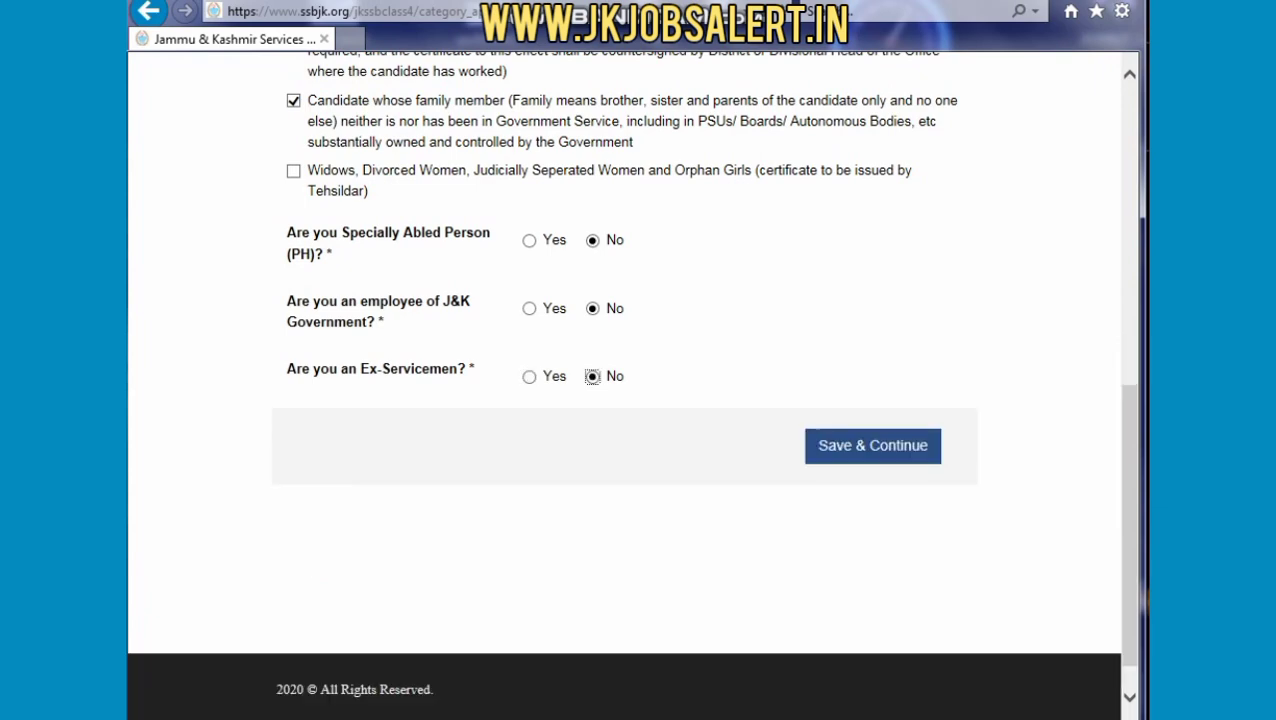
Review the completed applicant category section, and save it to continue to the pending criminal proceedings.
scroll(633, 400, "up", 3)
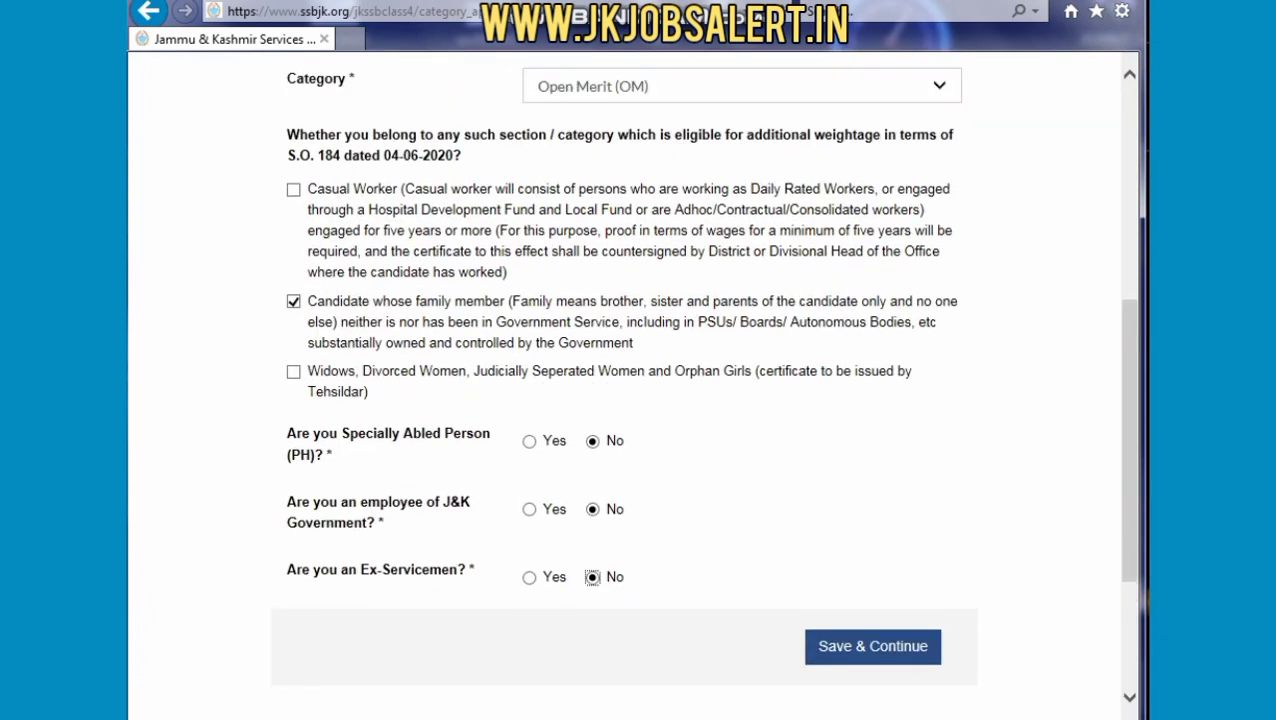
scroll(633, 400, "up", 5)
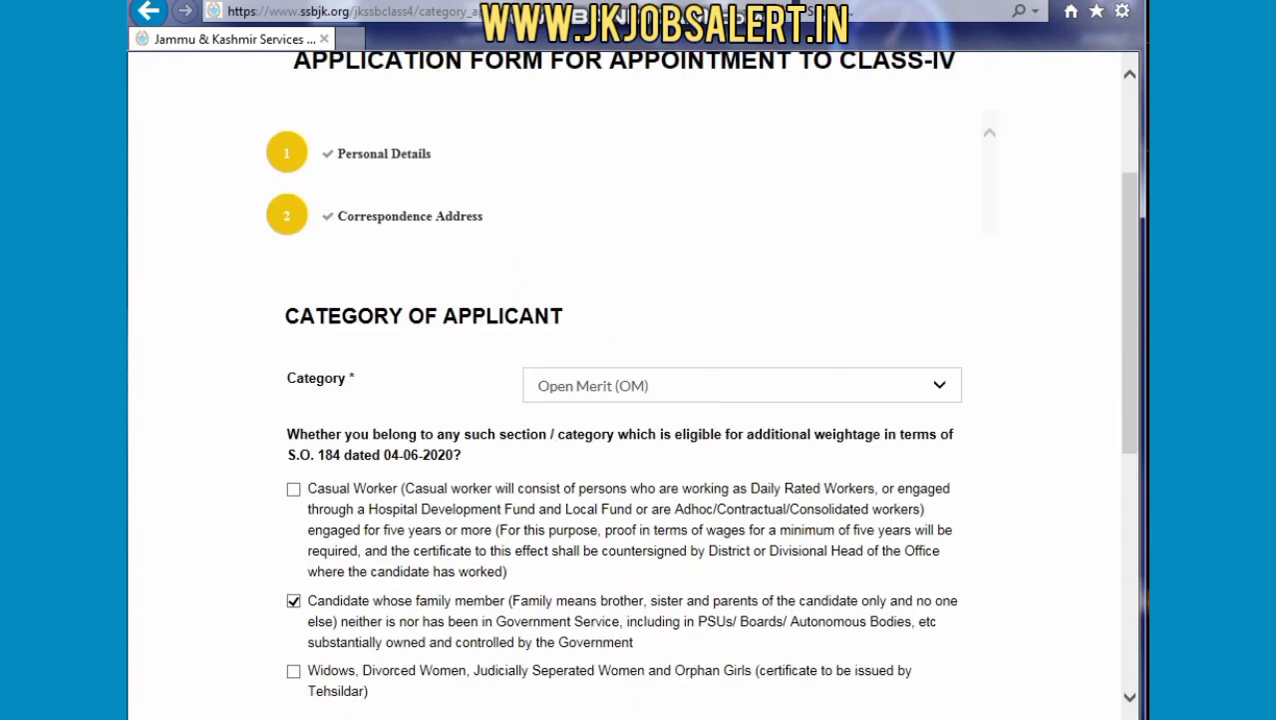
scroll(633, 400, "down", 5)
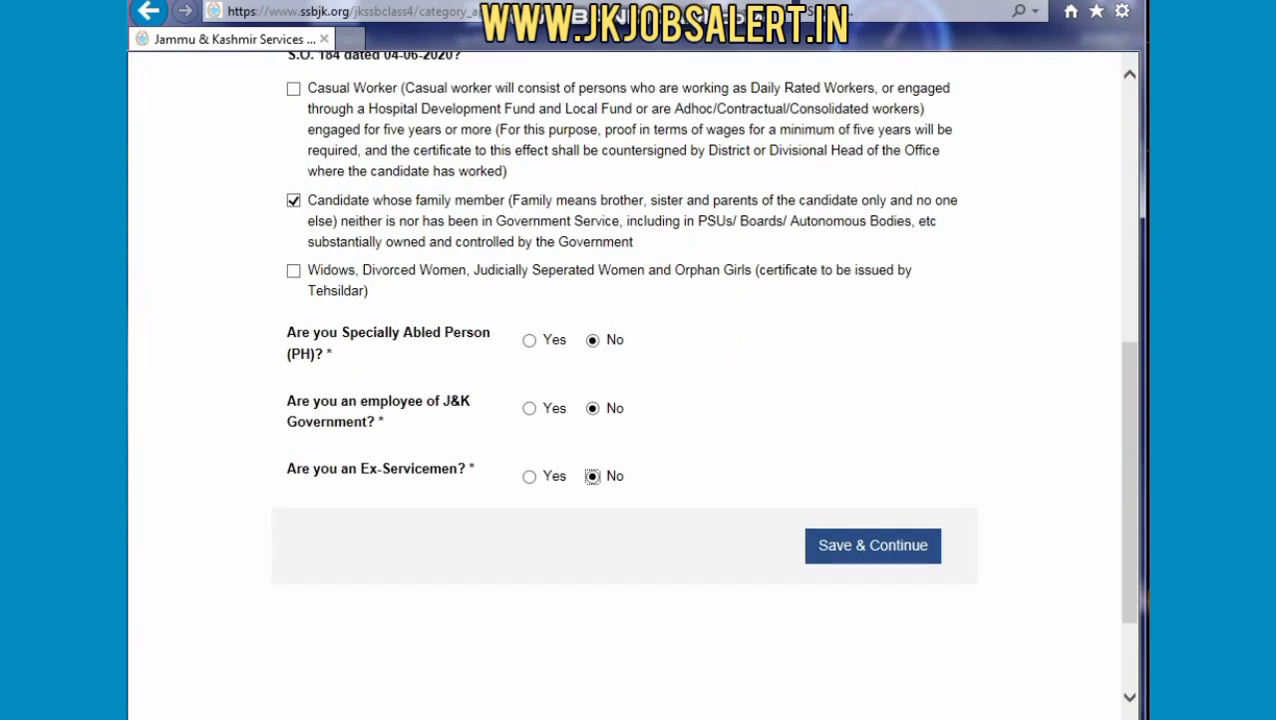
left_click(873, 546)
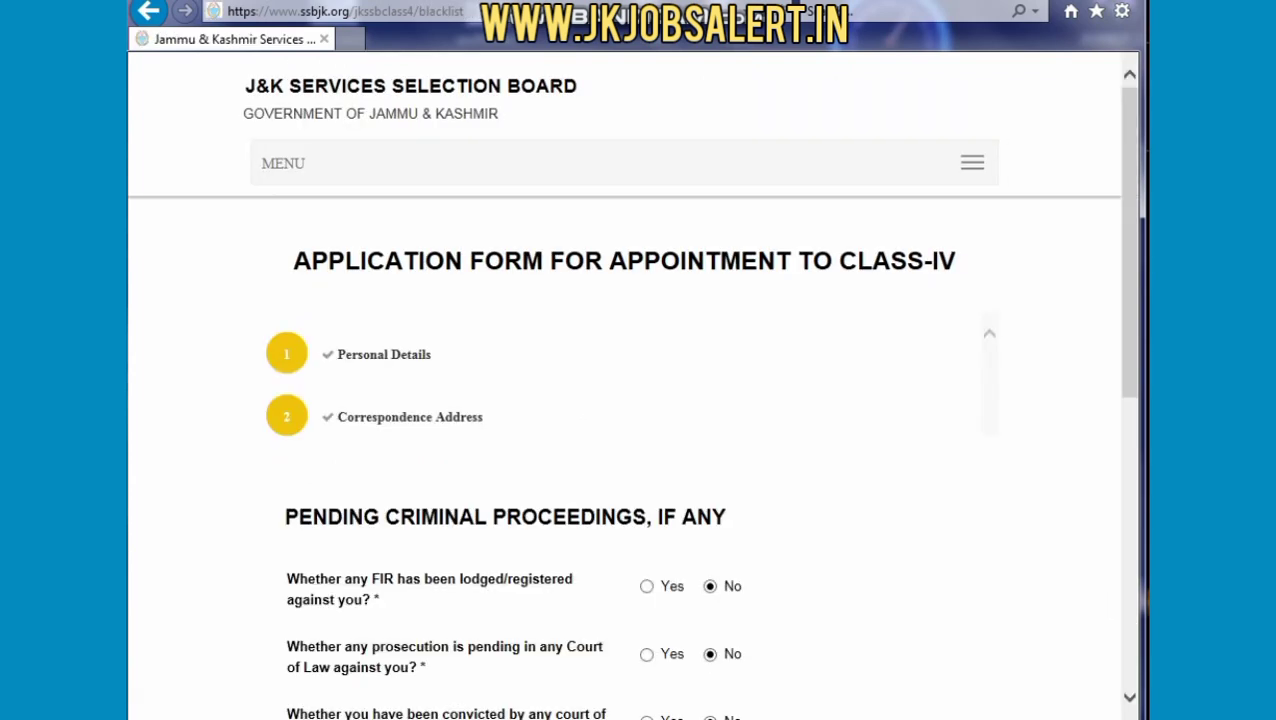
Answer Yes to the FIR question to view its details field, set it back to No, and review the remaining criminal proceedings questions.
scroll(630, 385, "down", 2)
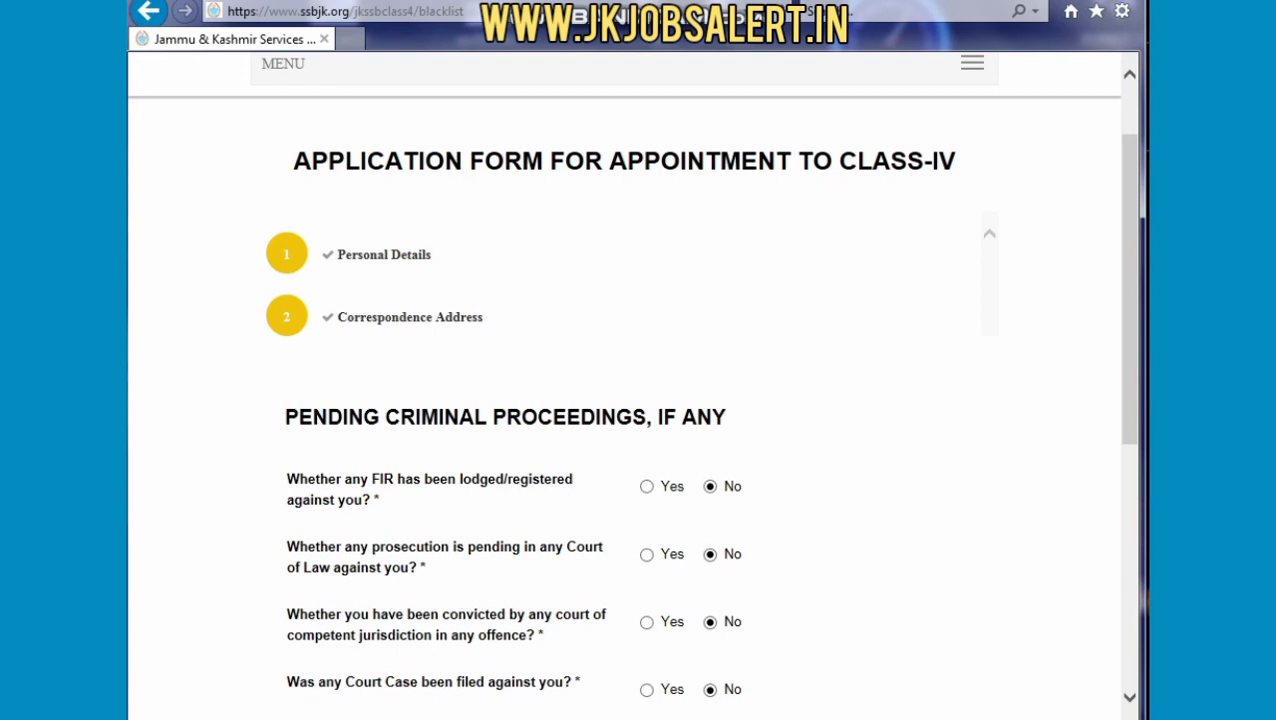
left_click(647, 487)
scroll(630, 385, "down", 1)
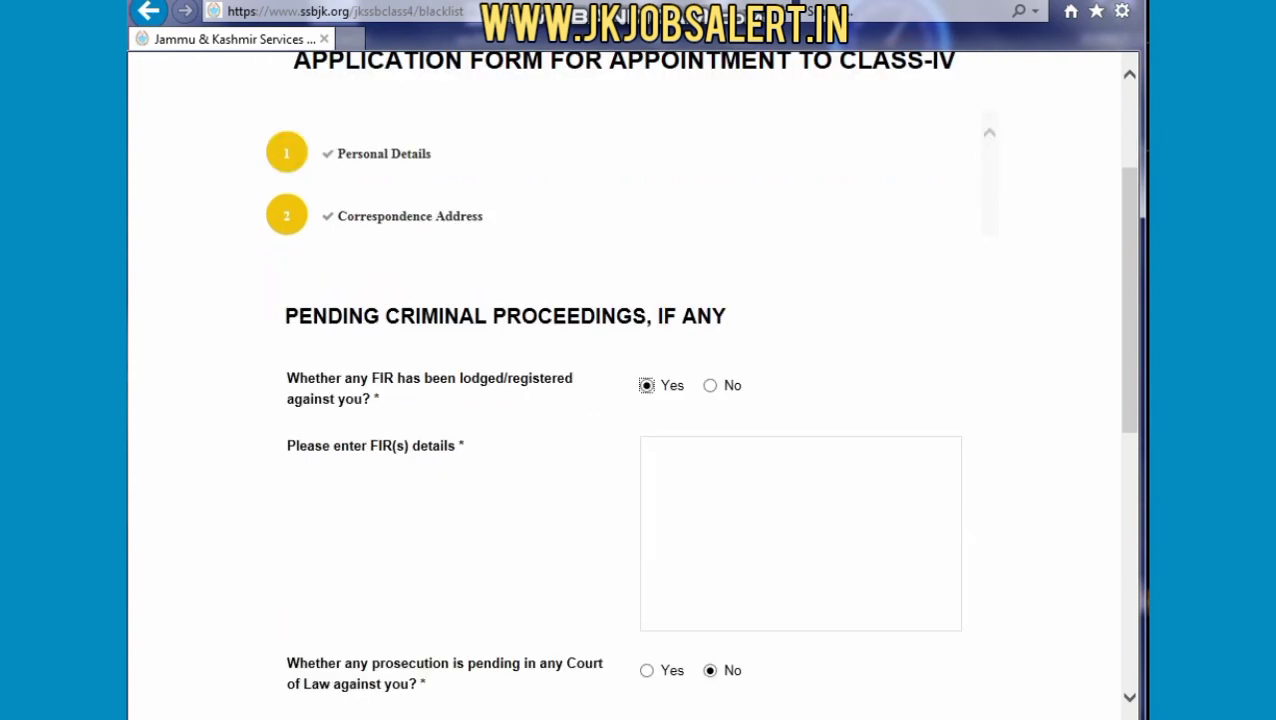
left_click(710, 386)
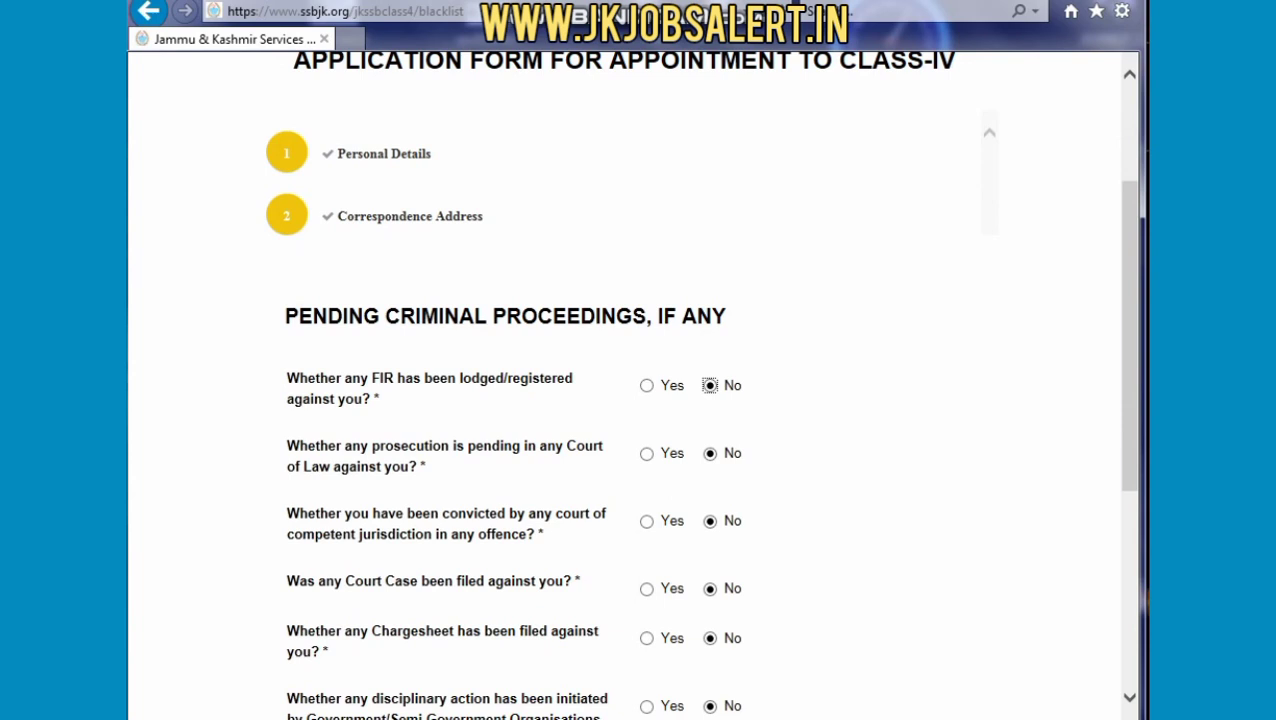
scroll(630, 385, "down", 1)
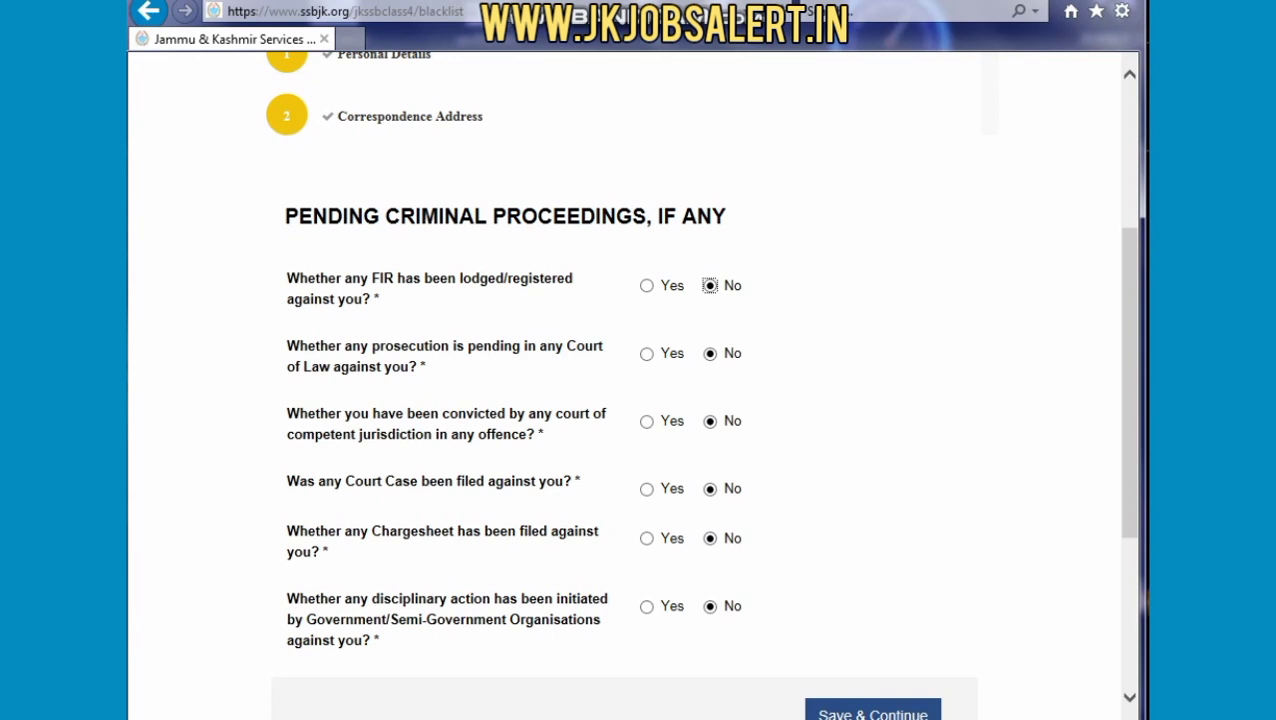
Save the pending criminal proceedings section with all answers left at No, and continue to the qualification details.
scroll(703, 351, "down", 2)
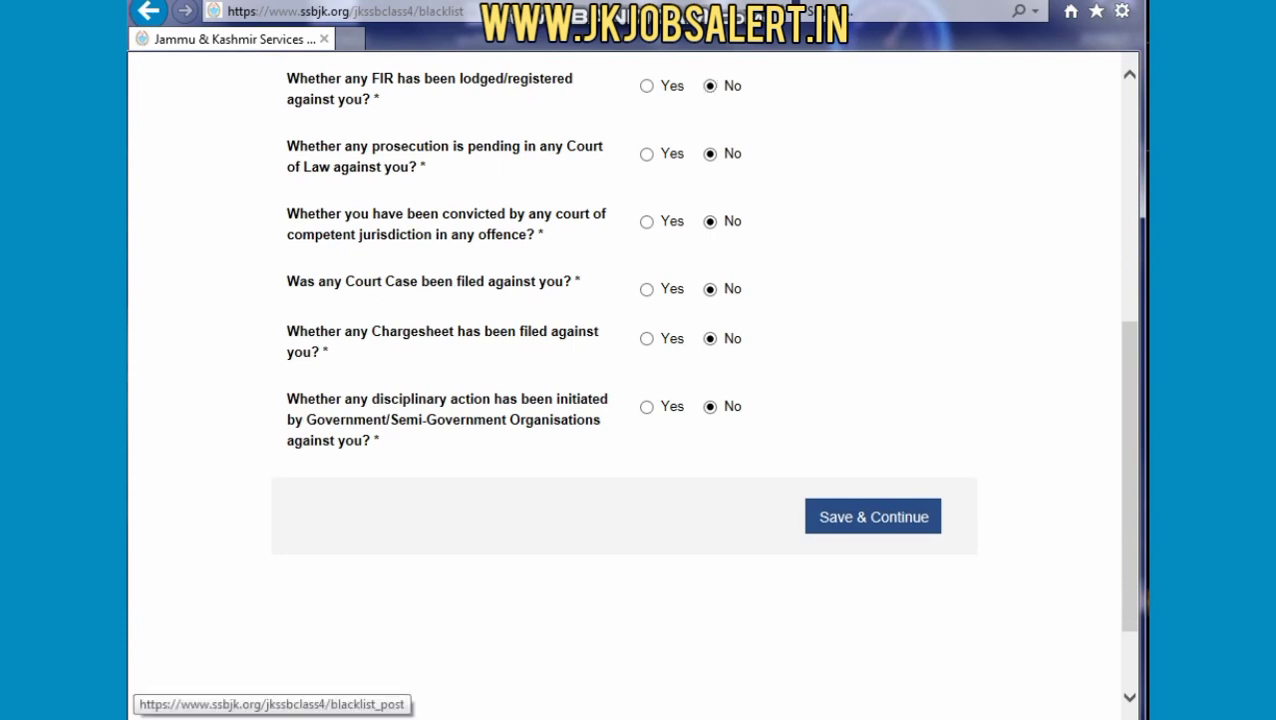
left_click(873, 516)
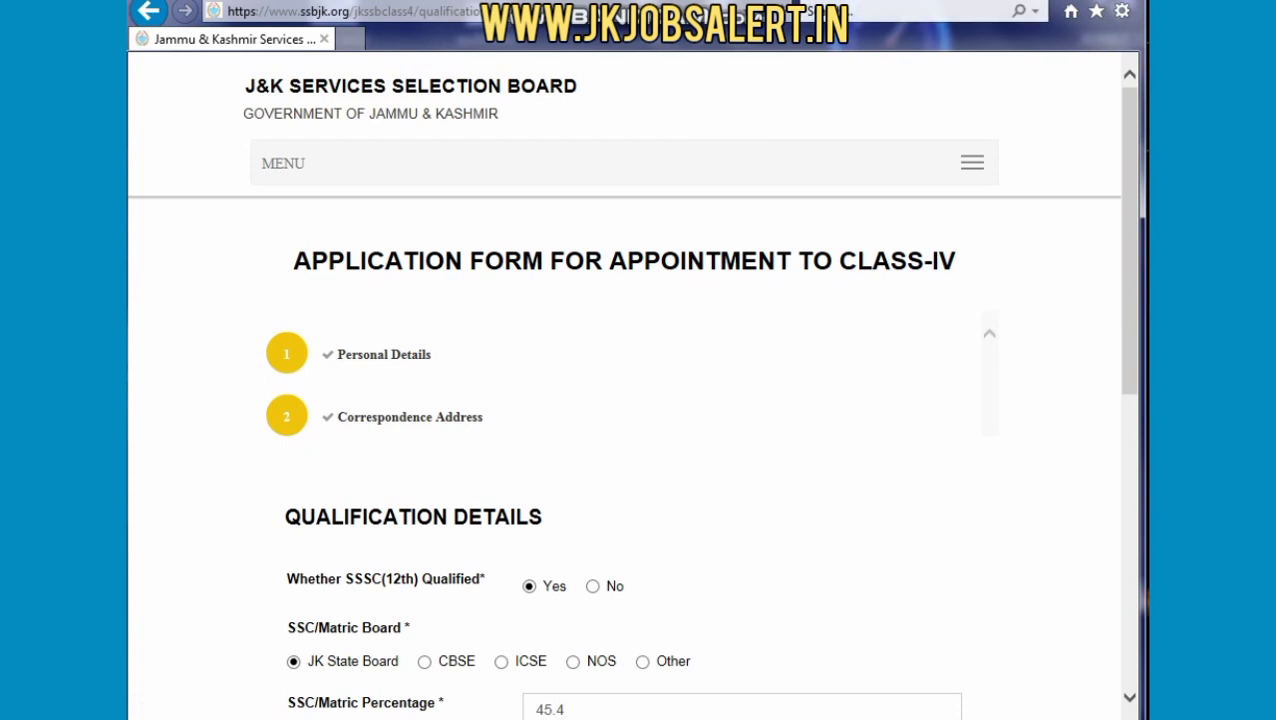
Review and save the SSC/Matric and SSSC(12th) board, percentage and result date details, and decline AutoComplete for web form entries.
scroll(625, 400, "down", 2)
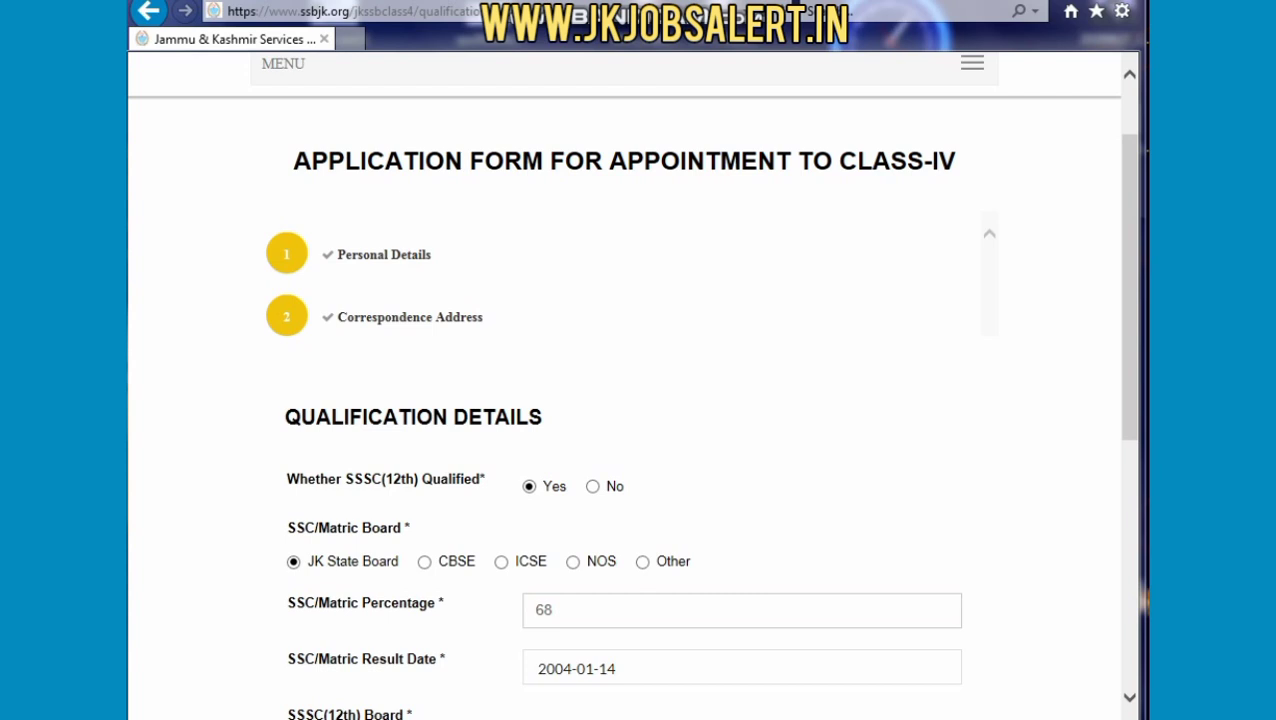
left_click_drag(288, 659, 440, 659)
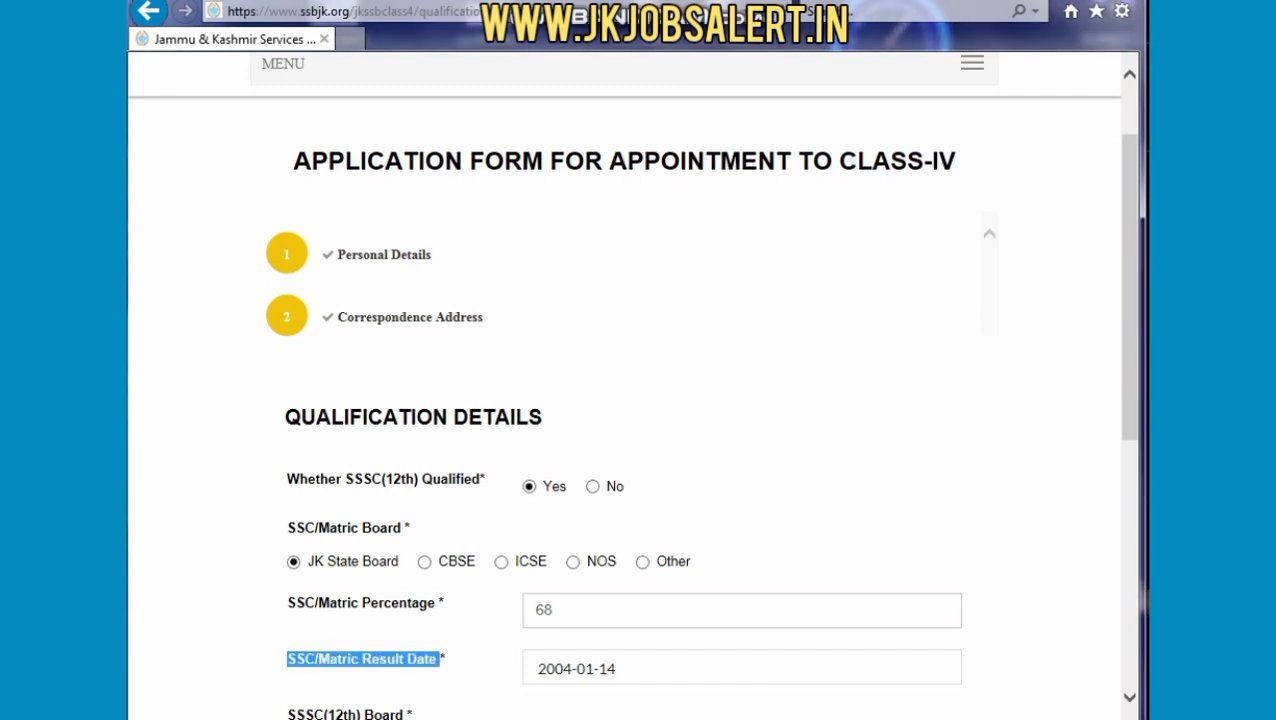
left_click(618, 668)
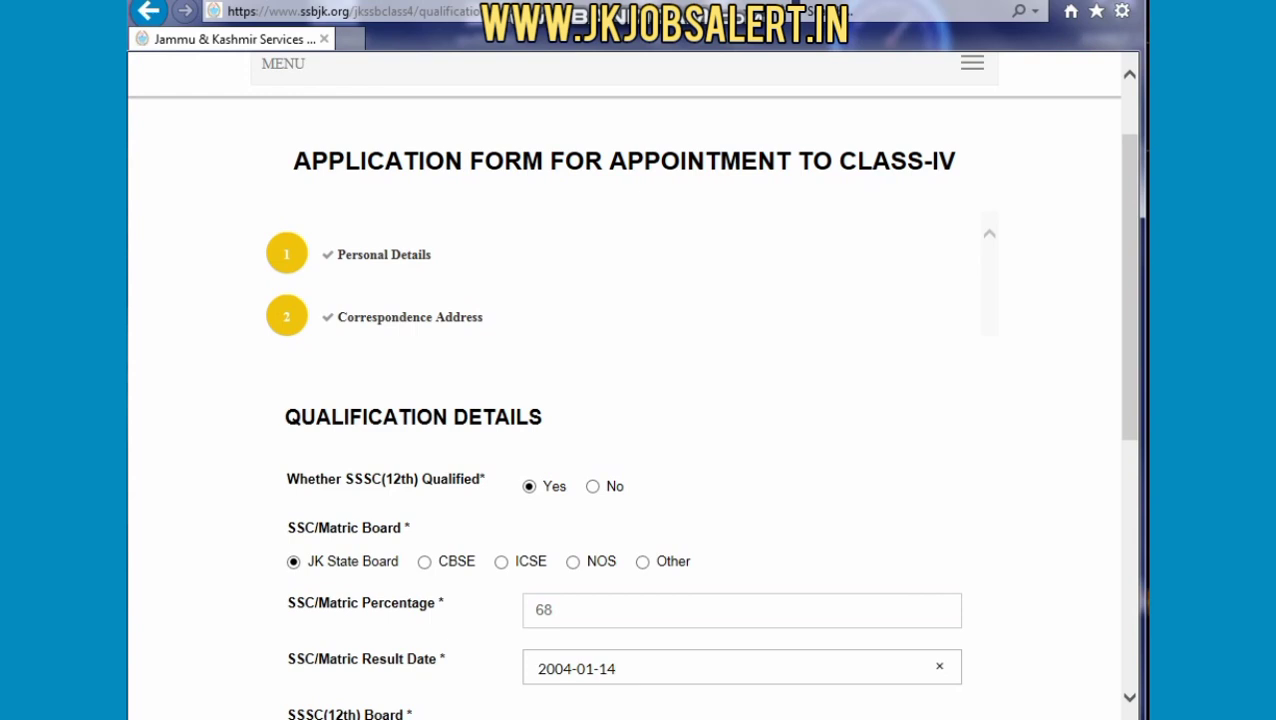
scroll(625, 600, "down", 1)
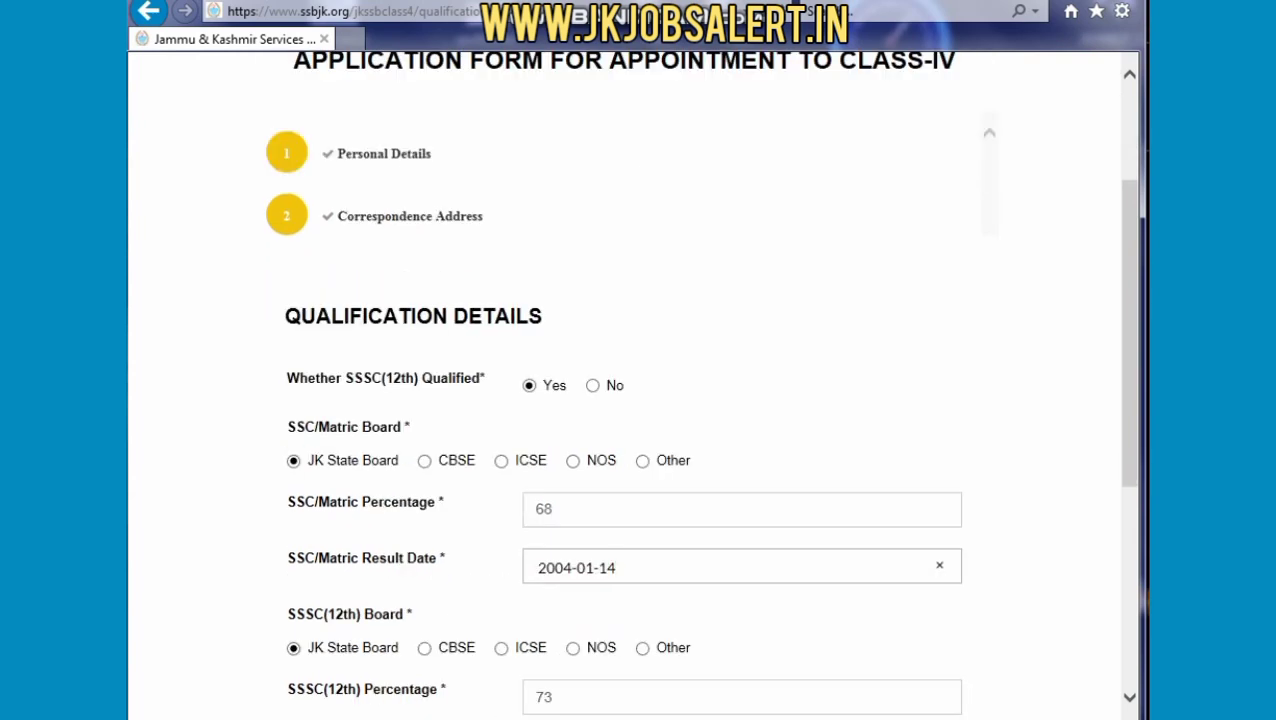
scroll(625, 600, "down", 1)
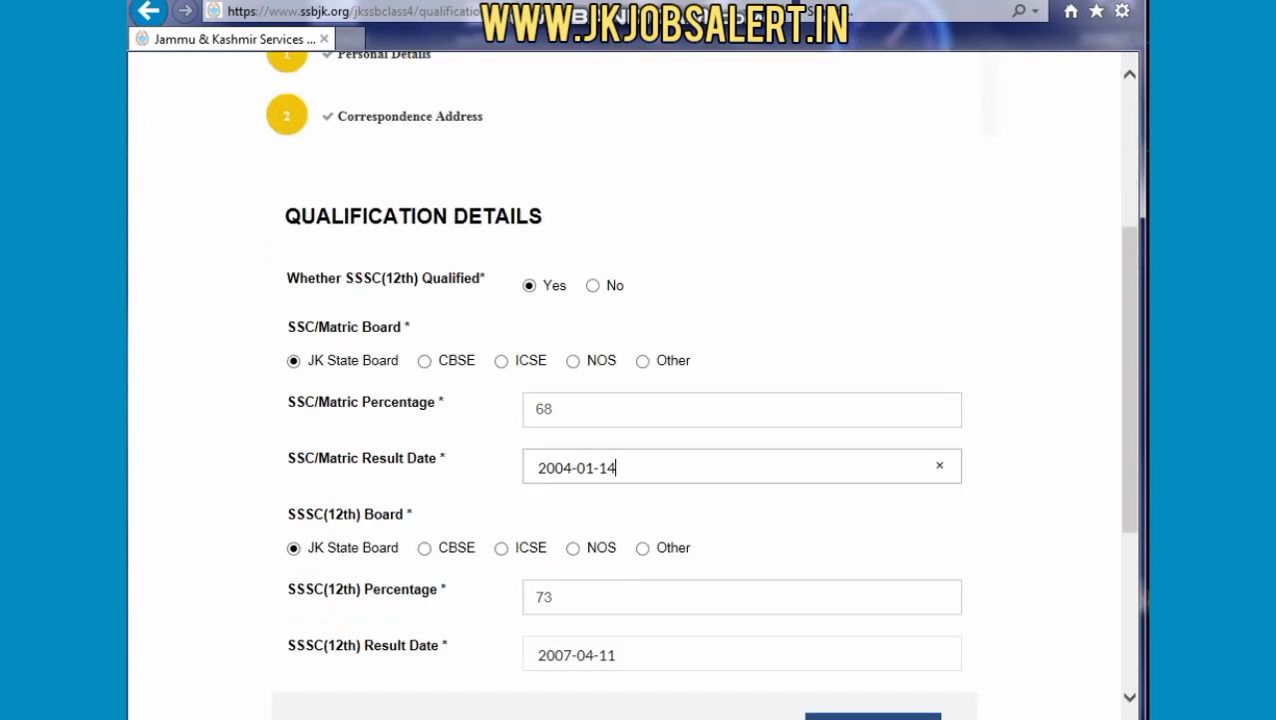
left_click_drag(440, 645, 287, 645)
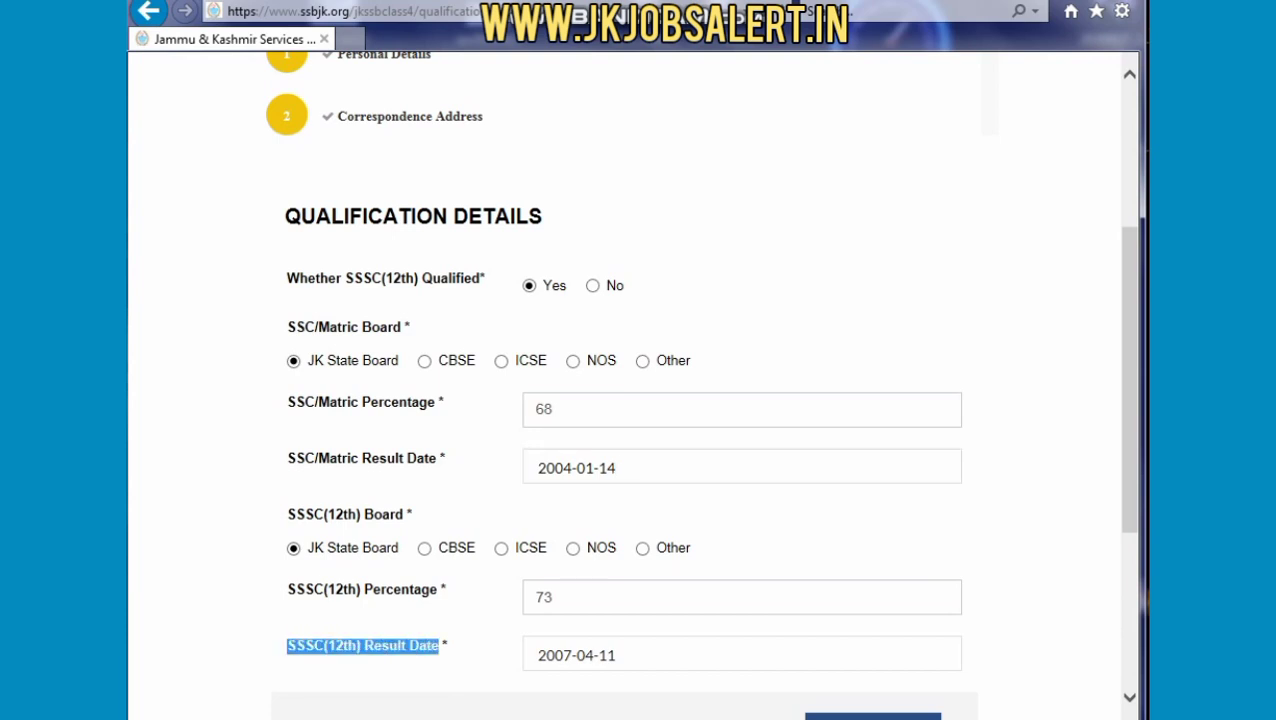
scroll(625, 400, "down", 1)
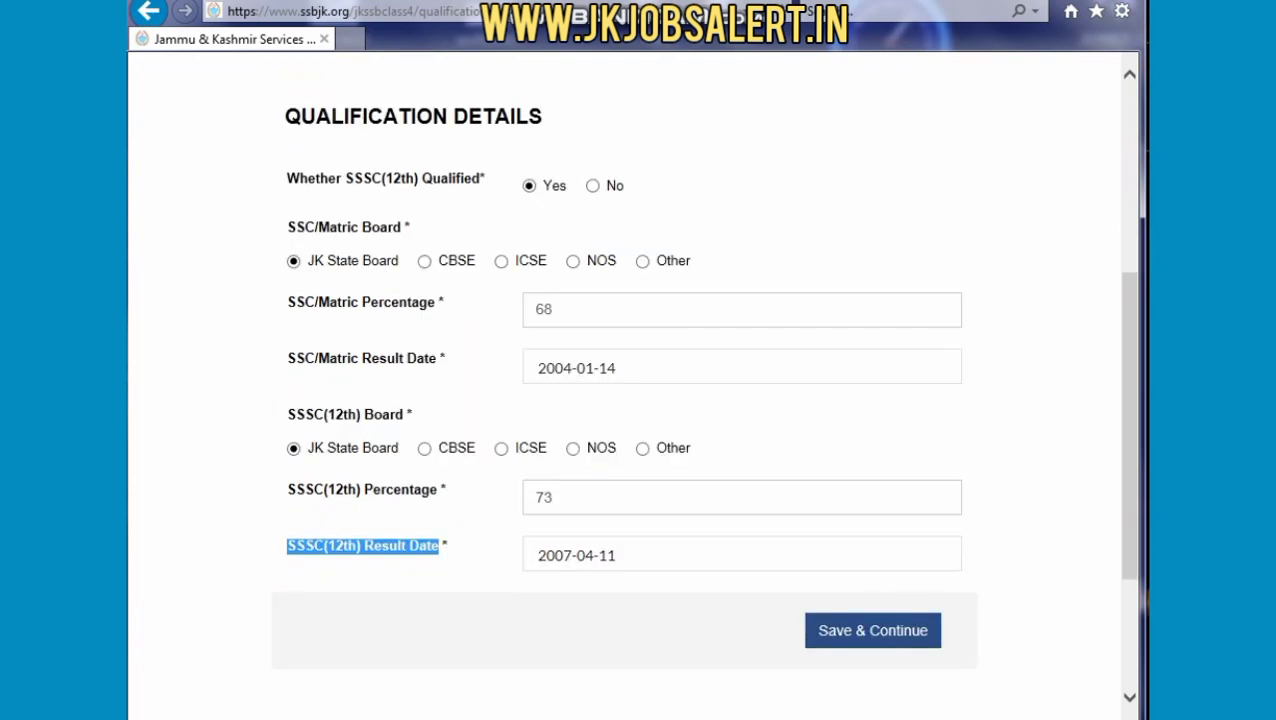
left_click_drag(542, 116, 285, 116)
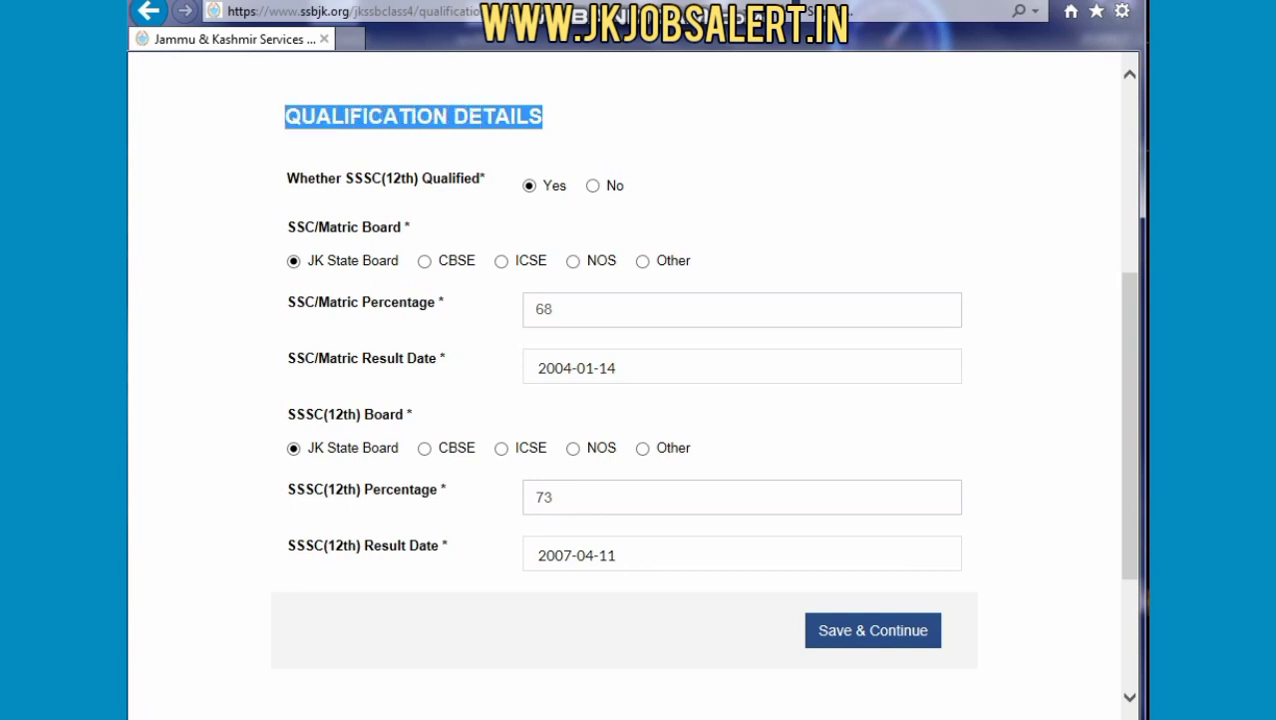
left_click_drag(485, 178, 286, 178)
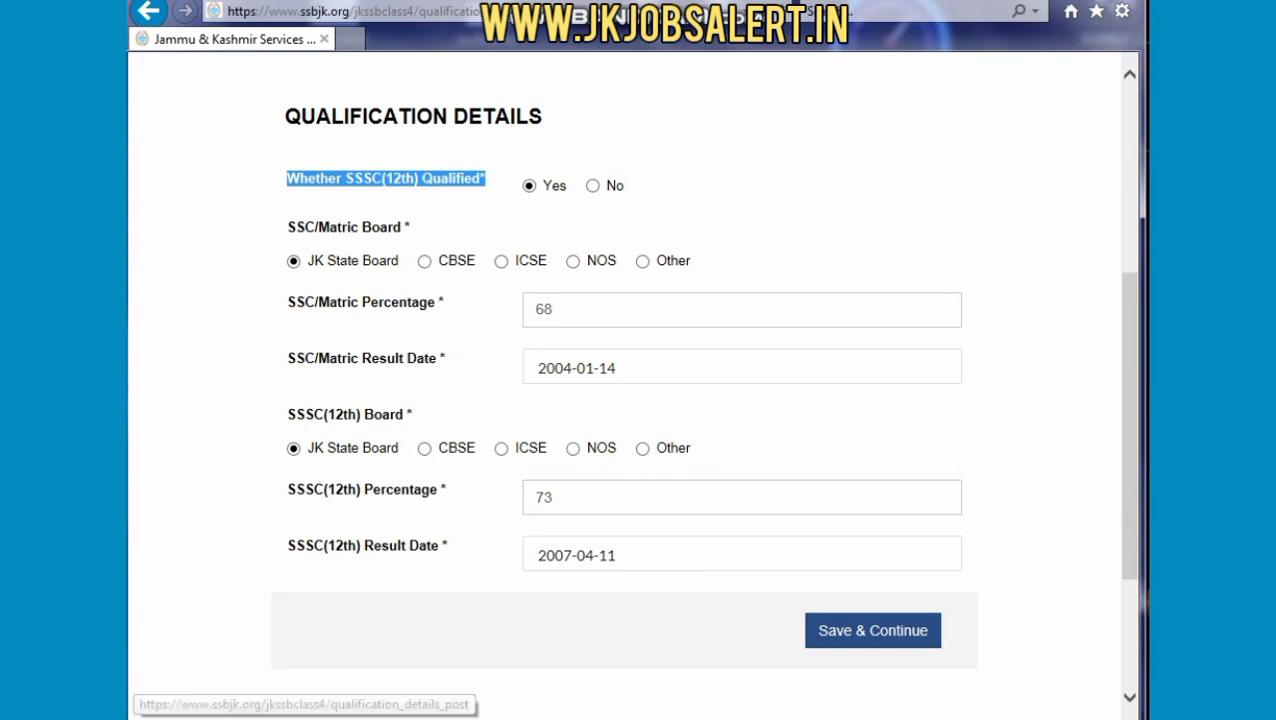
left_click(872, 630)
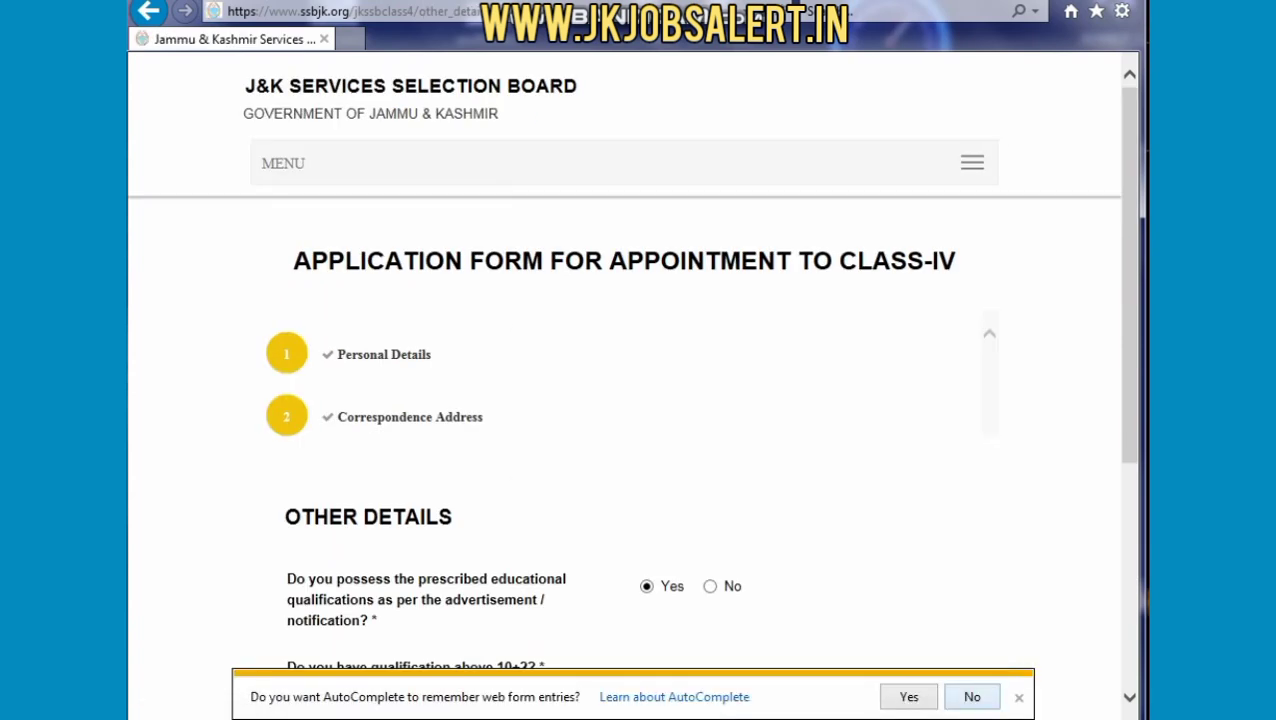
left_click(972, 697)
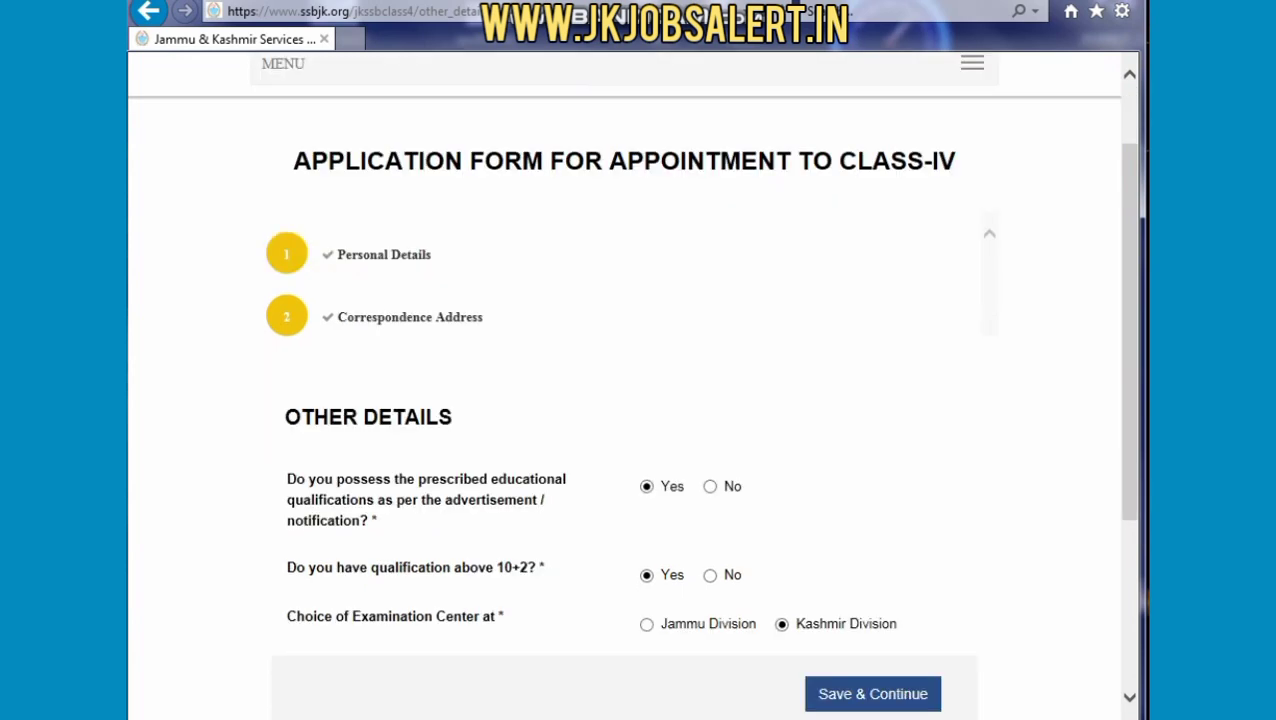
Review the other details section, switch the prescribed educational qualifications answer to No and back to Yes, and save the section.
left_click_drag(957, 161, 293, 161)
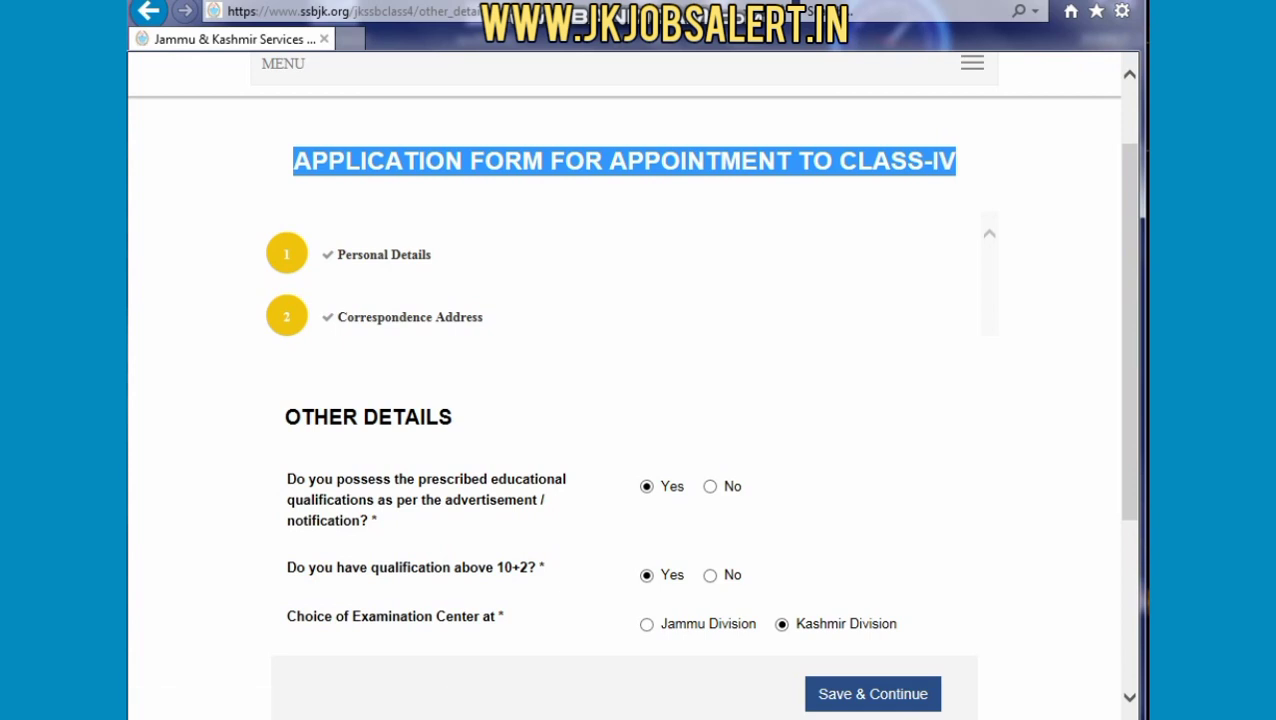
left_click_drag(453, 417, 285, 417)
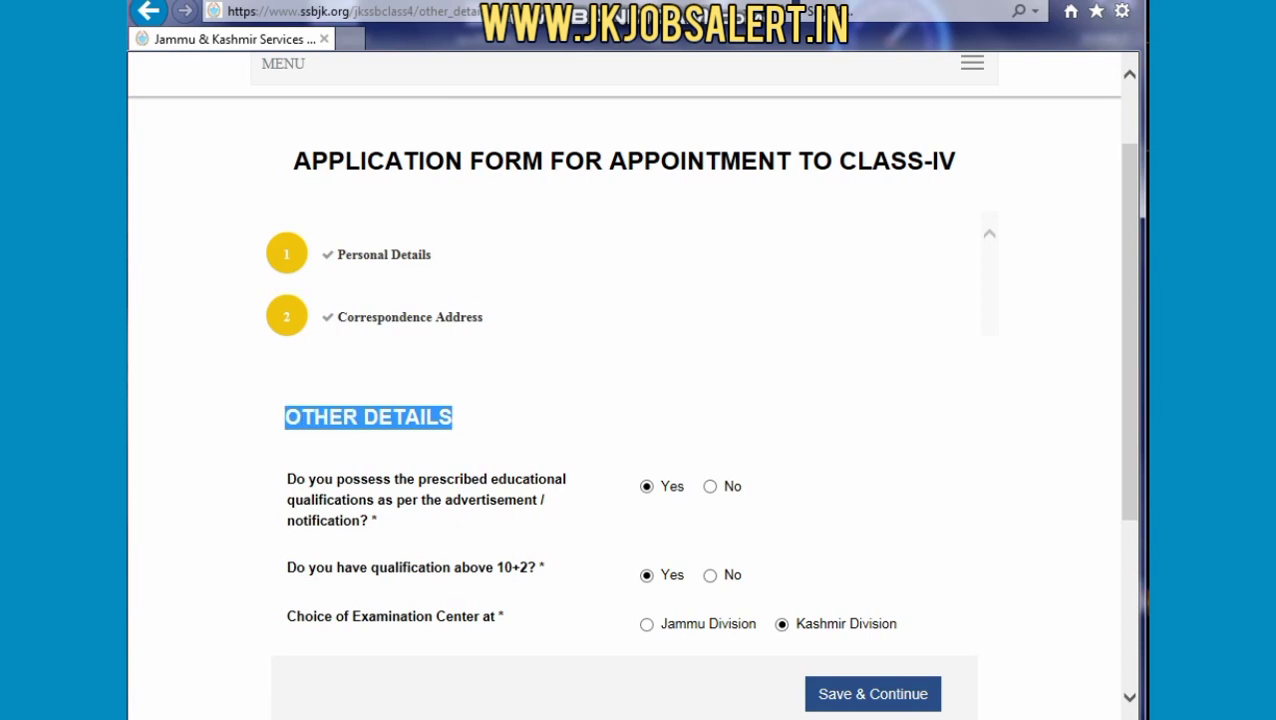
left_click(710, 487)
left_click(647, 487)
left_click(873, 694)
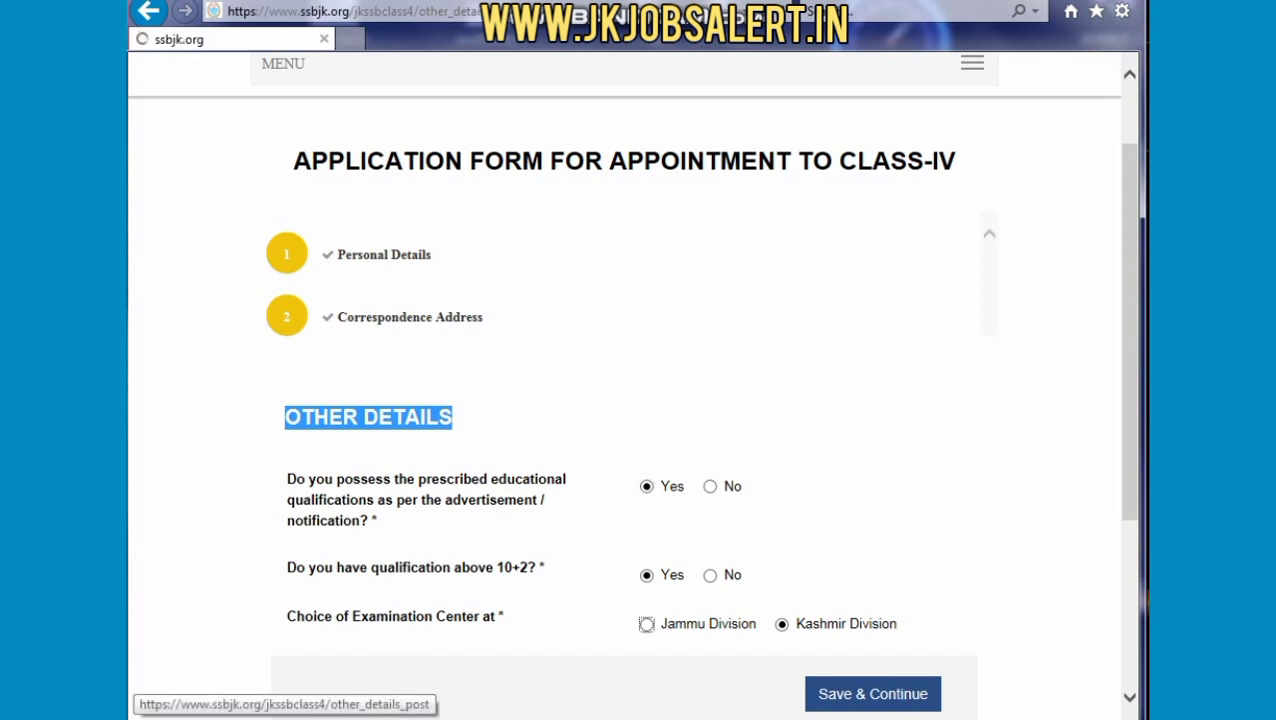